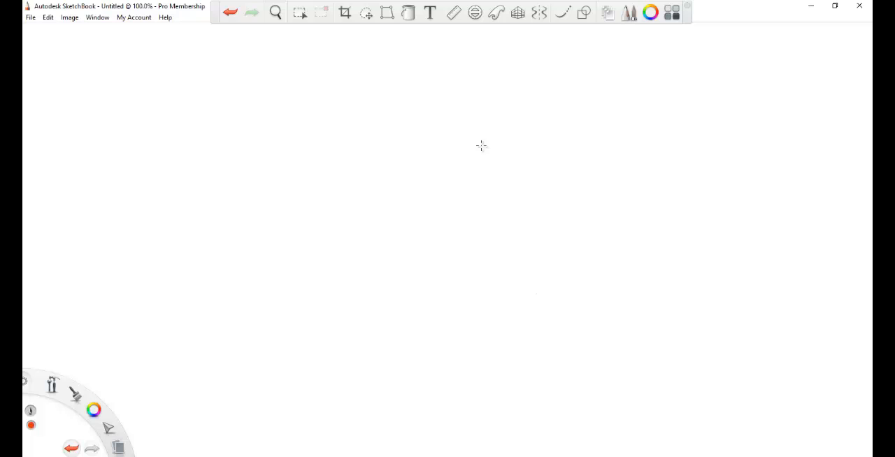
Step: Sketch a small red oval with curved crossing guidelines on the upper canvas and display the brush palette beside it
mouse_move(481, 145)
mouse_down()
mouse_move(502, 151)
mouse_move(494, 115)
mouse_move(514, 116)
mouse_move(509, 146)
mouse_move(473, 143)
mouse_move(500, 130)
mouse_move(511, 173)
mouse_move(505, 104)
mouse_move(495, 167)
mouse_up()
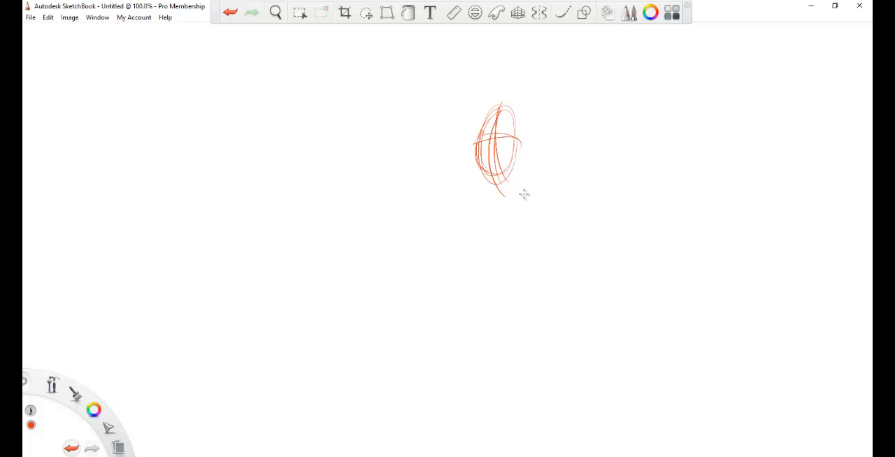
click(629, 13)
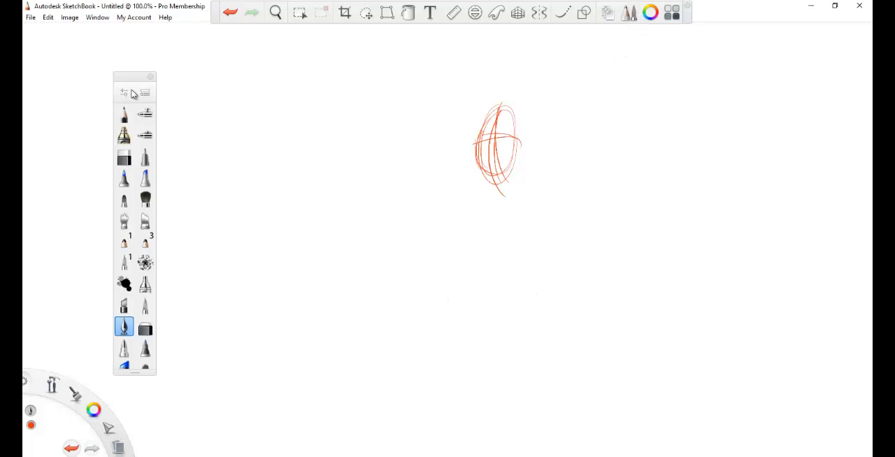
drag(133, 94, 63, 84)
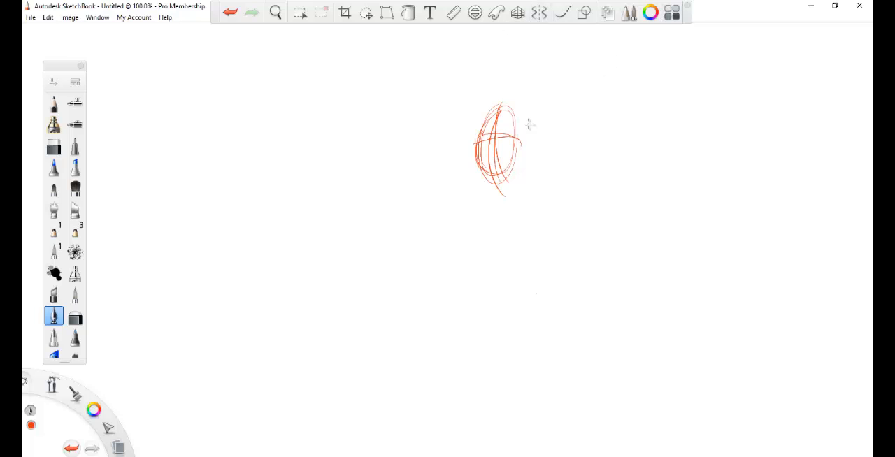
drag(54, 67, 257, 58)
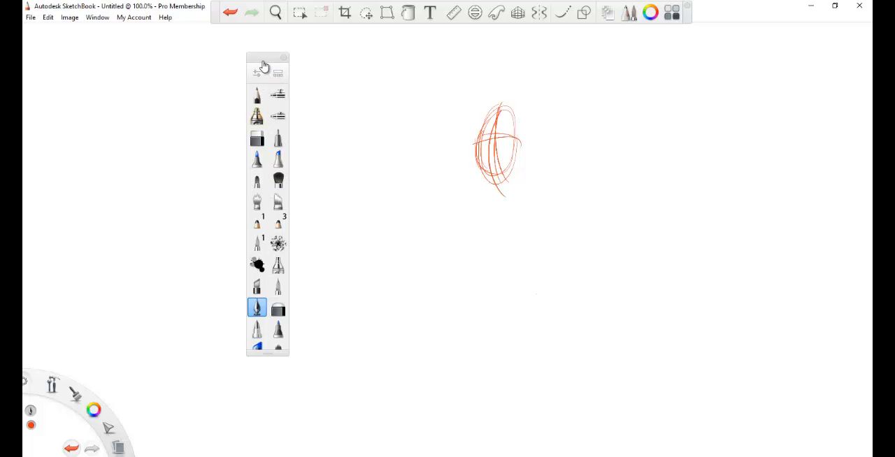
drag(248, 63, 151, 60)
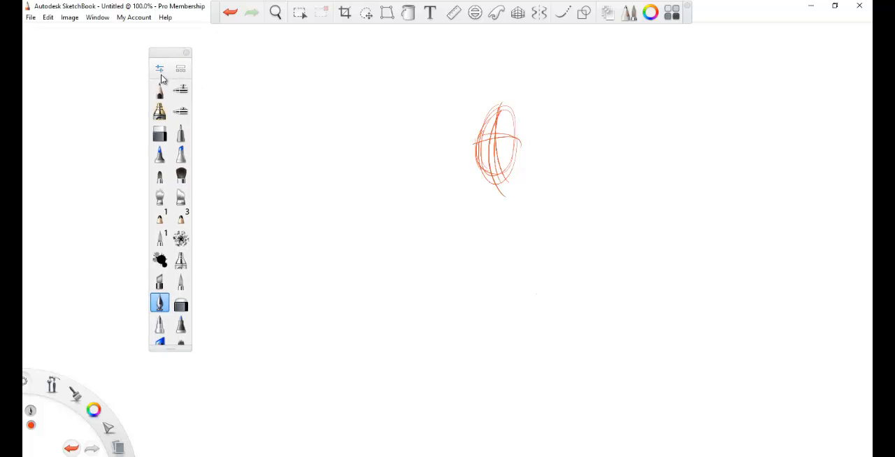
Step: Choose the Pencil, lower its opacity to 27% in the brush properties, and sketch a faint oval beside the first one
click(163, 84)
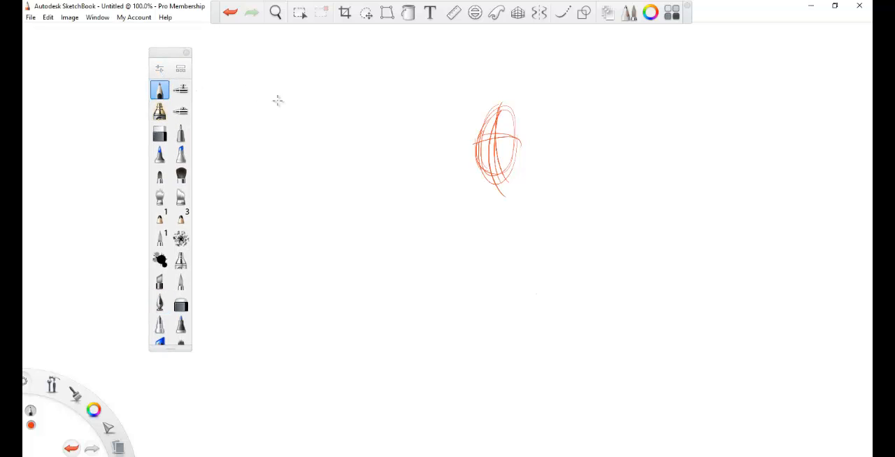
click(161, 70)
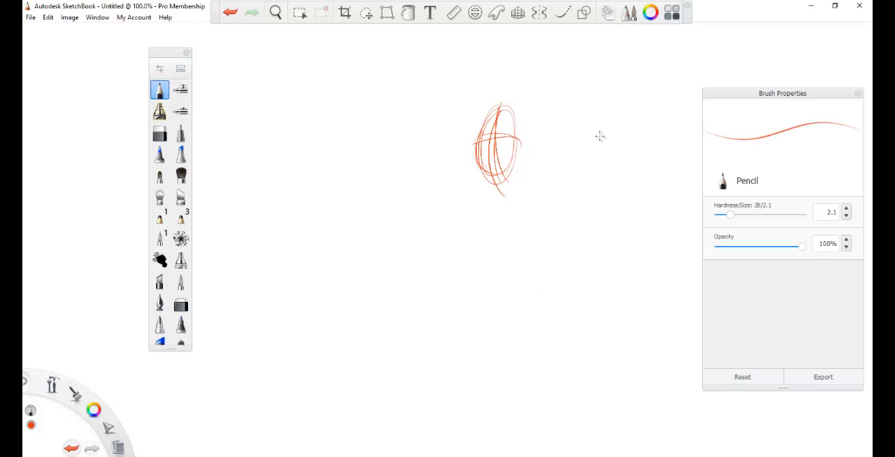
mouse_move(763, 98)
mouse_down()
mouse_move(428, 78)
mouse_move(398, 65)
mouse_up()
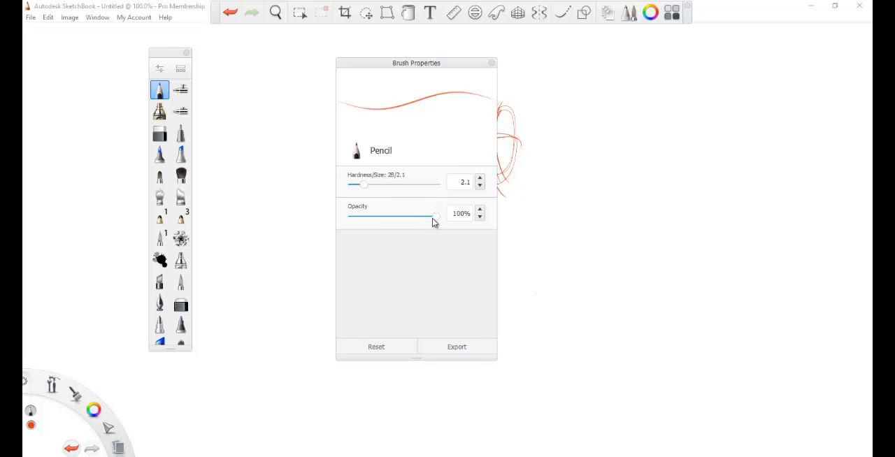
drag(435, 219, 374, 216)
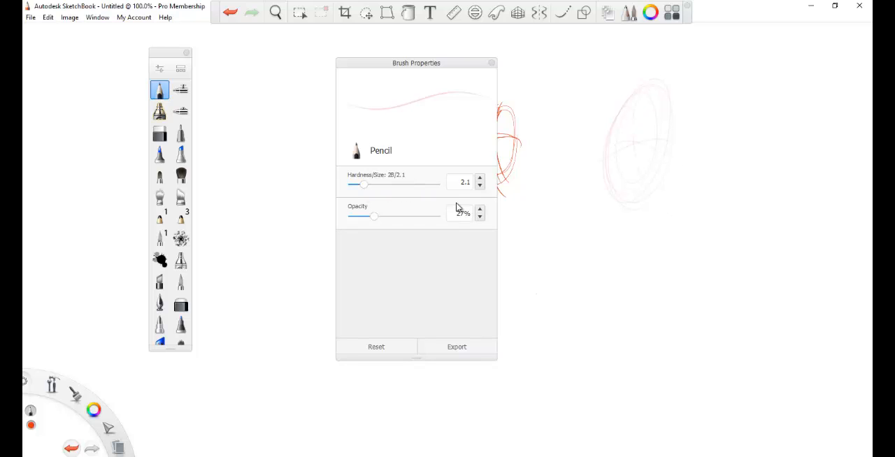
Step: Set the Pencil's opacity to 100%, draw curved comparison strokes beside the faint oval, and close the brush properties
drag(374, 217, 436, 220)
mouse_move(584, 146)
mouse_down()
mouse_move(580, 165)
mouse_move(612, 114)
mouse_up()
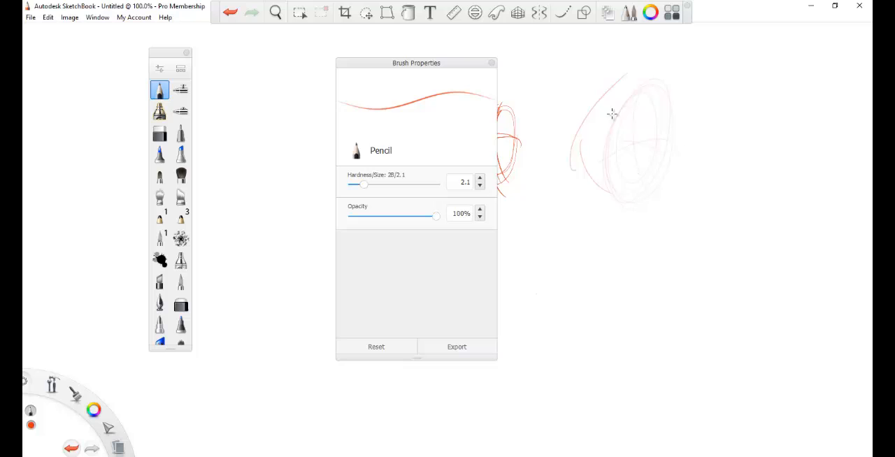
click(492, 63)
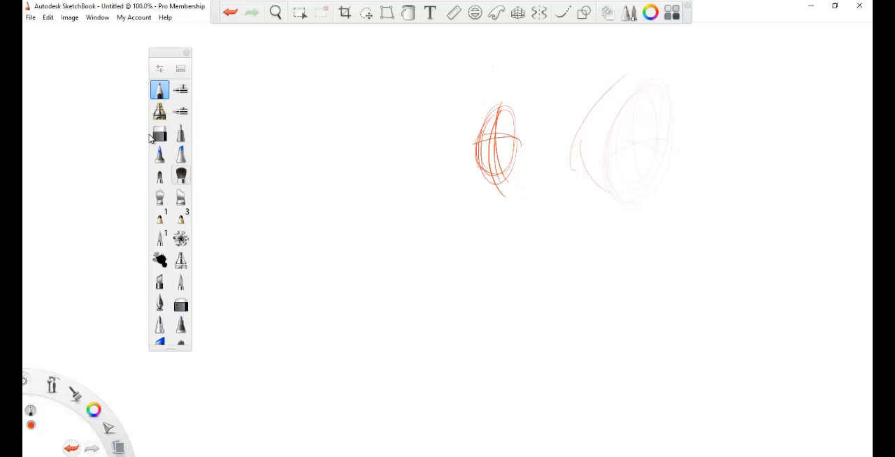
Step: Set the Synthetic Round Bristle Brush's flow to 85% and its radius with heavy pressure to 74.5
double_click(181, 175)
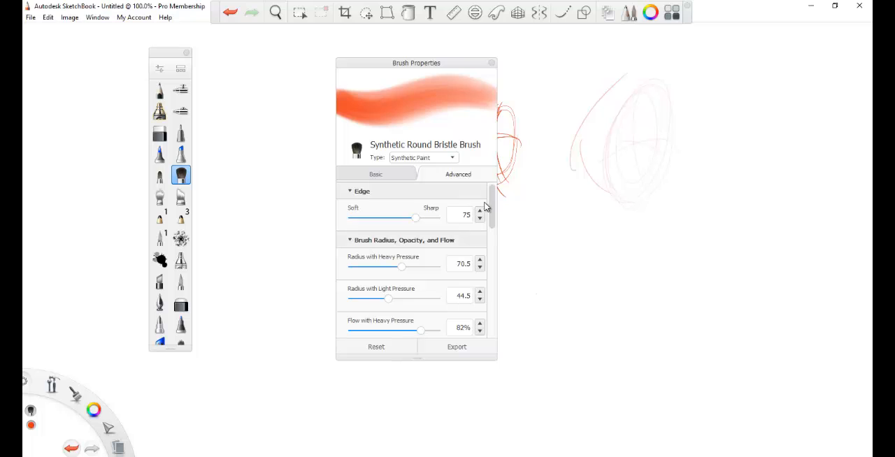
click(392, 177)
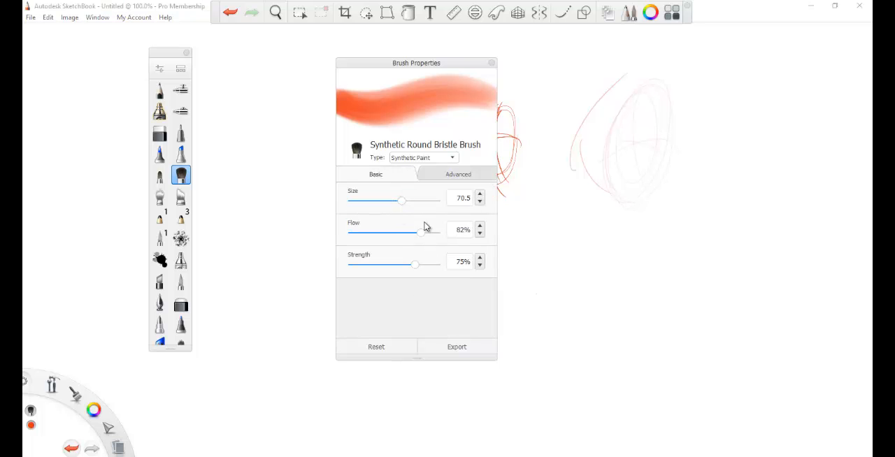
mouse_move(420, 239)
mouse_down()
mouse_move(387, 234)
mouse_move(422, 233)
mouse_up()
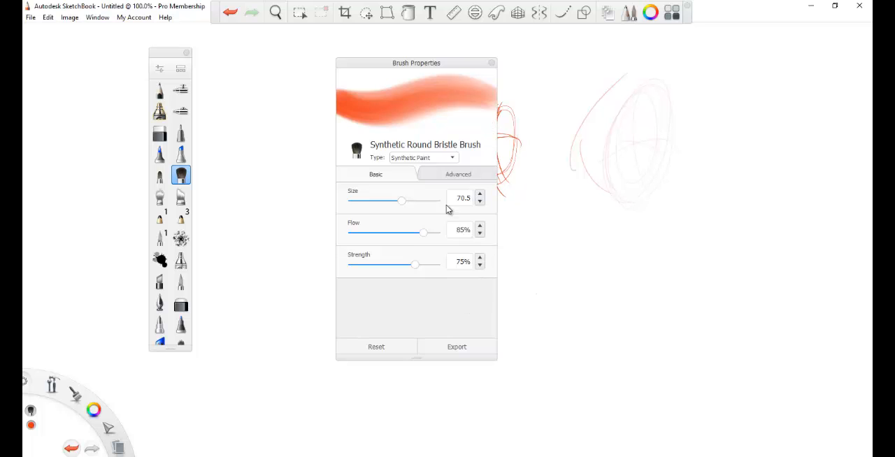
click(446, 178)
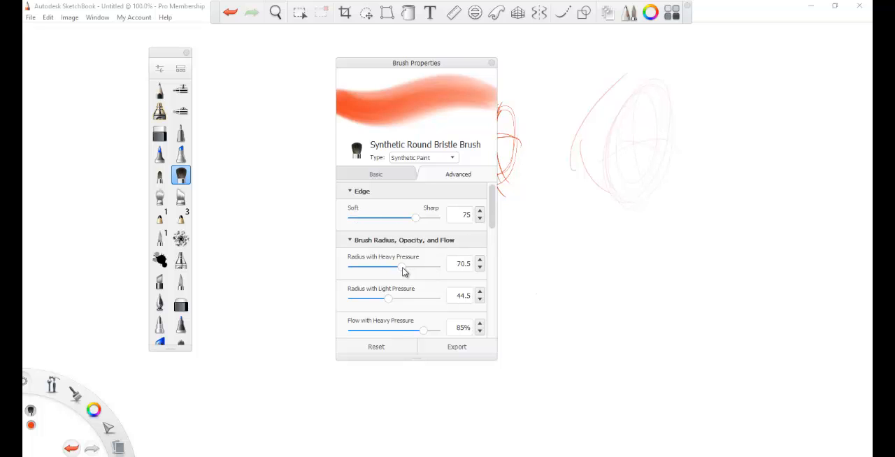
mouse_move(404, 271)
mouse_down()
mouse_move(394, 270)
mouse_move(405, 273)
mouse_up()
Step: Examine the Synthetic Round Bristle Brush's texture options and compare its basic and advanced settings, then close its properties
drag(493, 229, 492, 326)
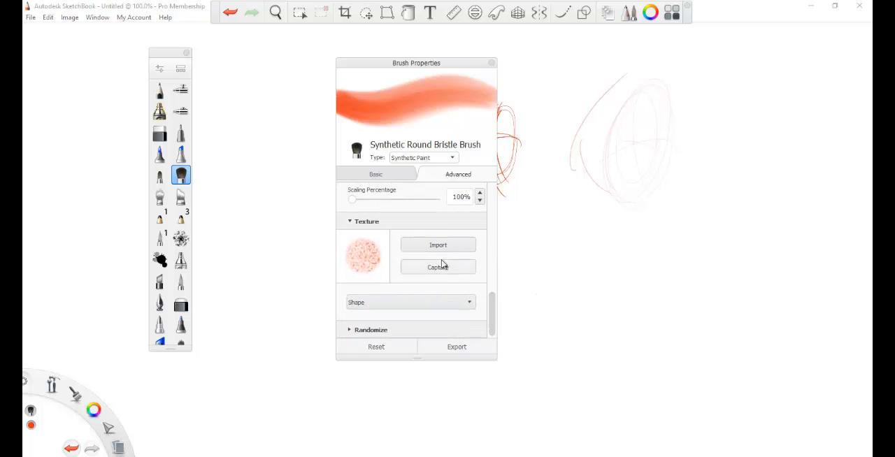
click(472, 306)
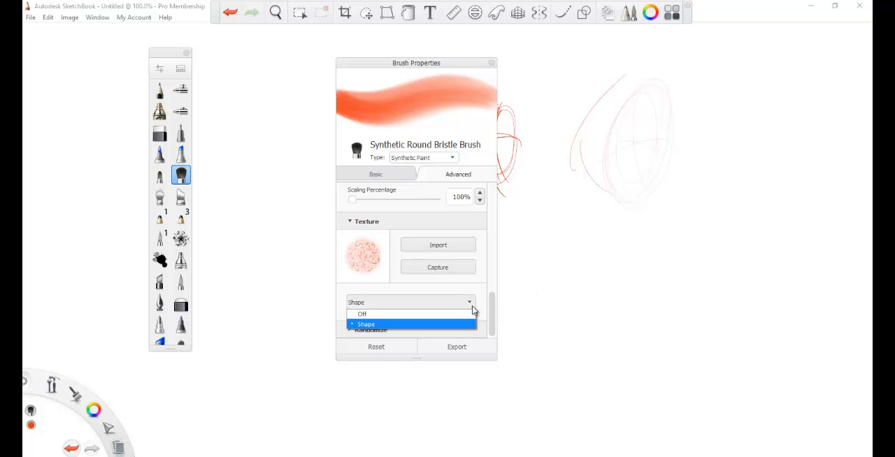
click(492, 305)
mouse_move(492, 304)
mouse_down()
mouse_move(492, 290)
mouse_move(495, 316)
mouse_move(489, 195)
mouse_up()
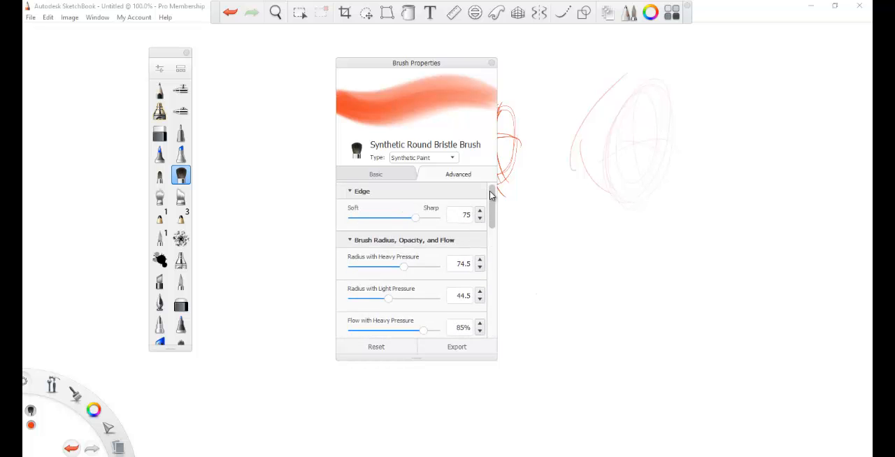
click(369, 179)
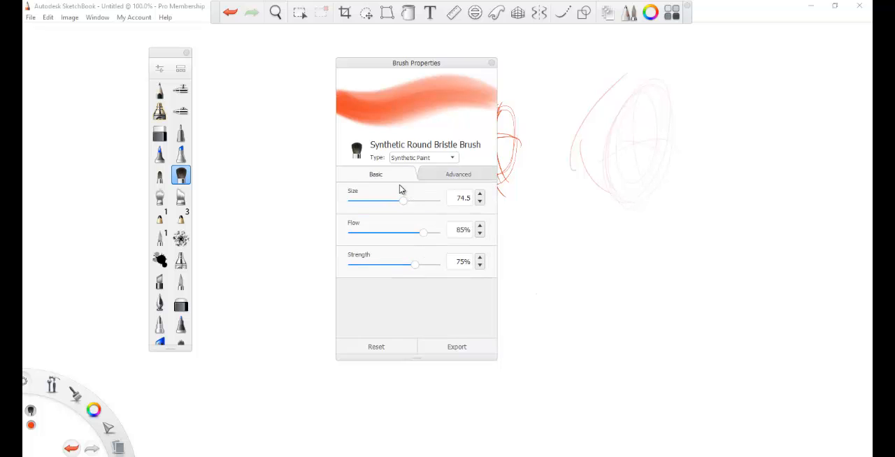
click(429, 181)
click(382, 180)
click(445, 178)
click(389, 175)
click(432, 175)
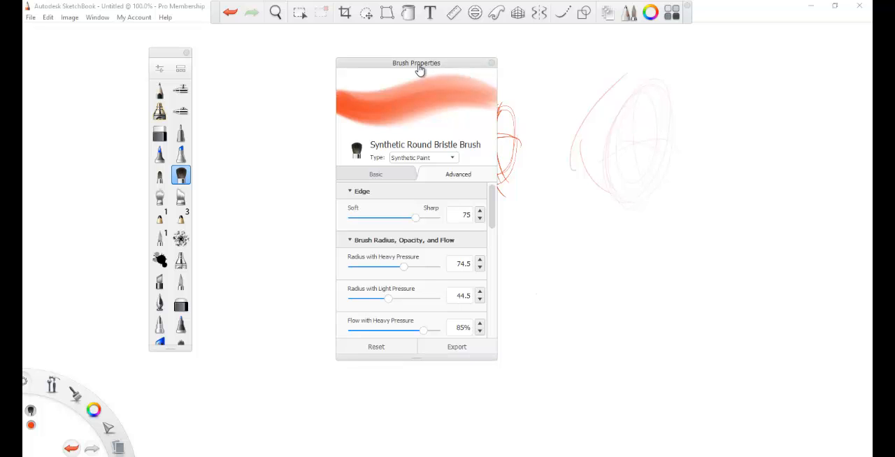
drag(419, 70, 318, 65)
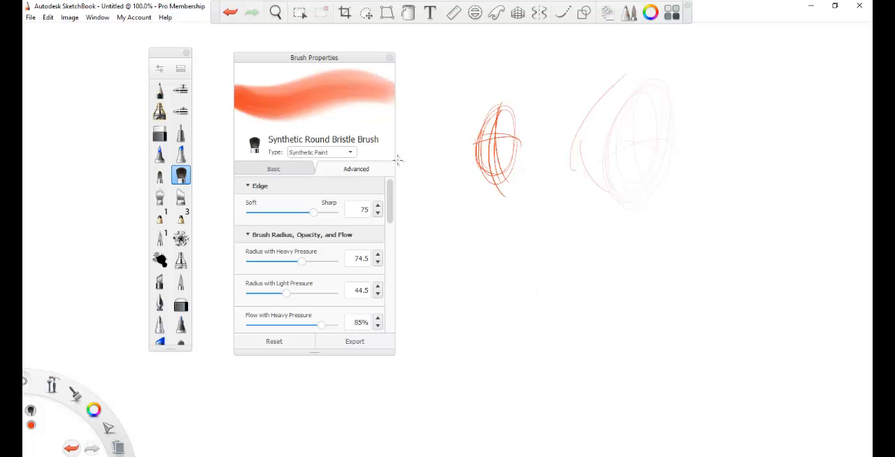
click(390, 59)
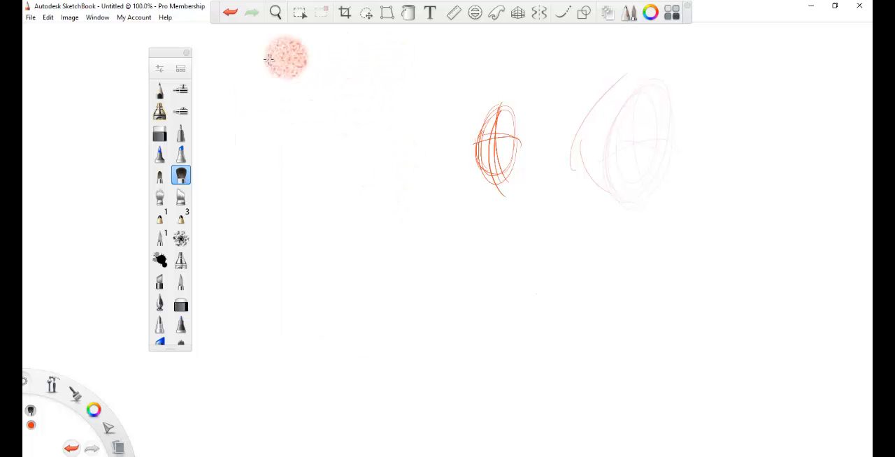
Step: Open the Brush Library, move it clear of the palette, and pin the Synthetic Paint set to the brush palette
click(180, 71)
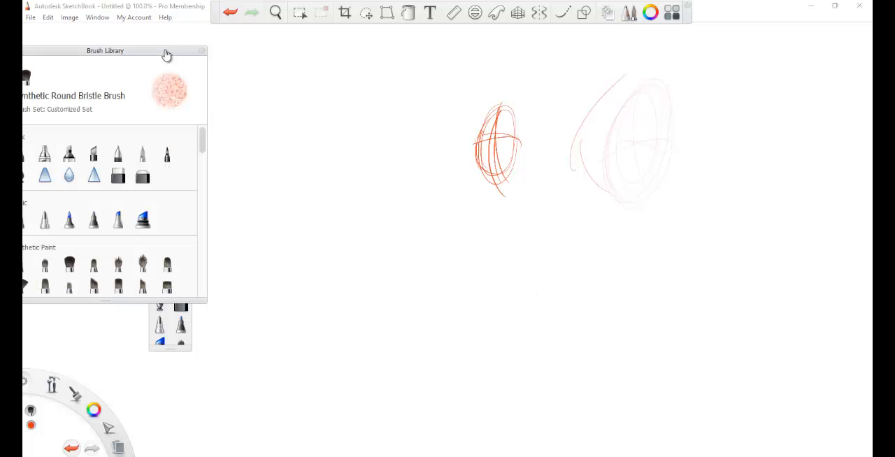
mouse_move(161, 52)
mouse_down()
mouse_move(254, 72)
mouse_move(261, 66)
mouse_up()
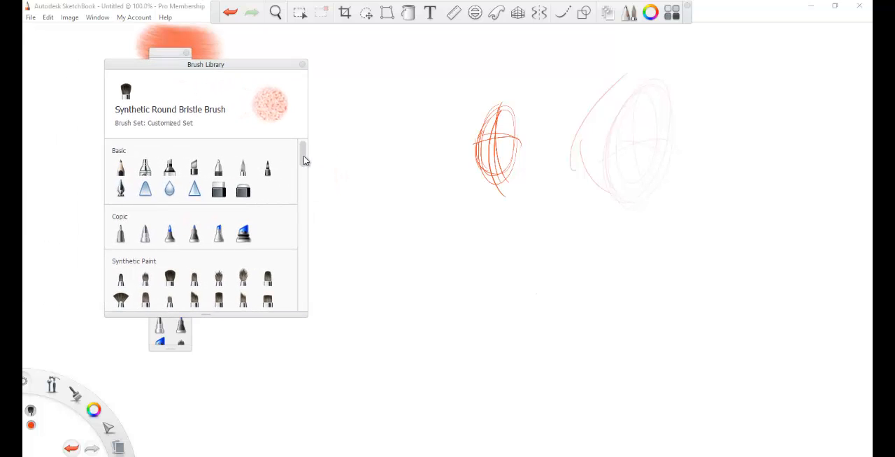
drag(304, 154, 302, 170)
drag(214, 70, 398, 76)
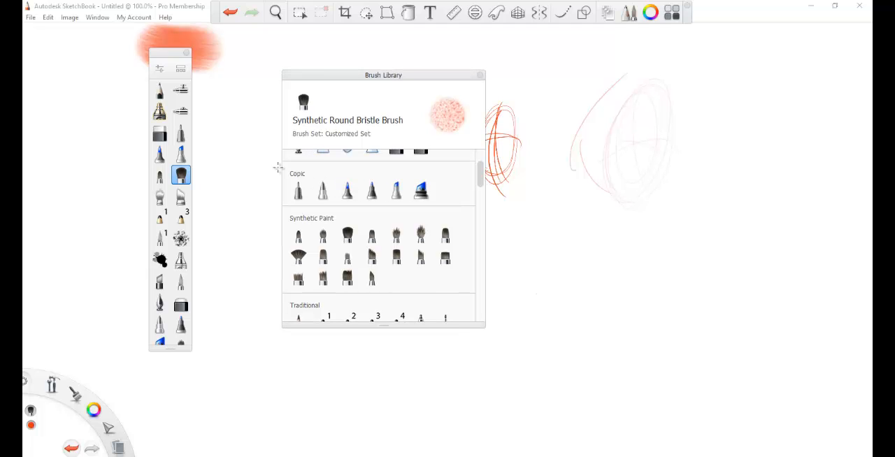
click(281, 219)
scroll(281, 219, down, 1)
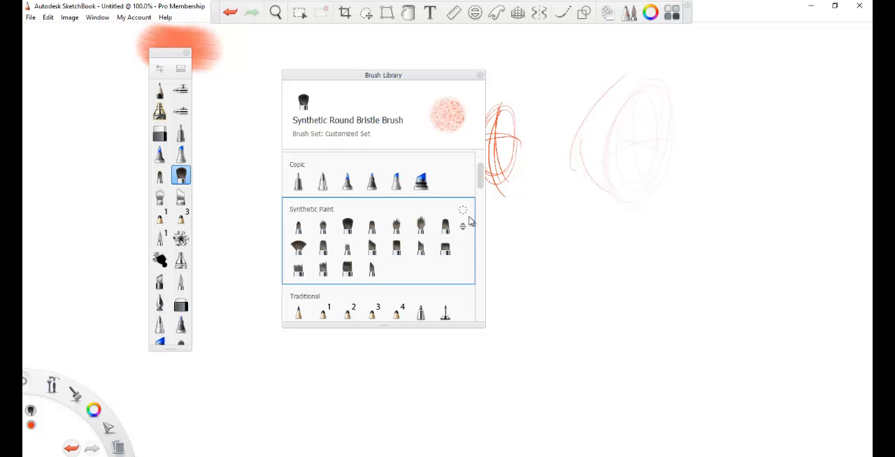
mouse_move(481, 182)
mouse_down()
mouse_move(493, 283)
mouse_move(481, 286)
mouse_move(485, 307)
mouse_move(483, 176)
mouse_move(476, 190)
mouse_up()
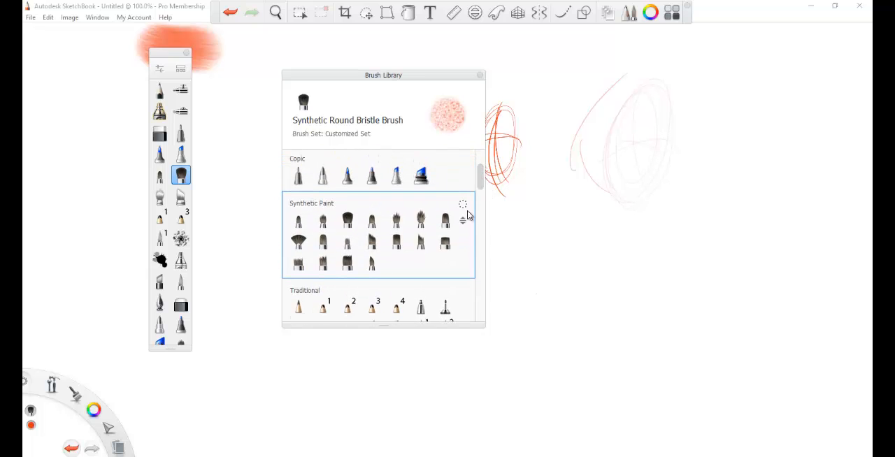
click(468, 216)
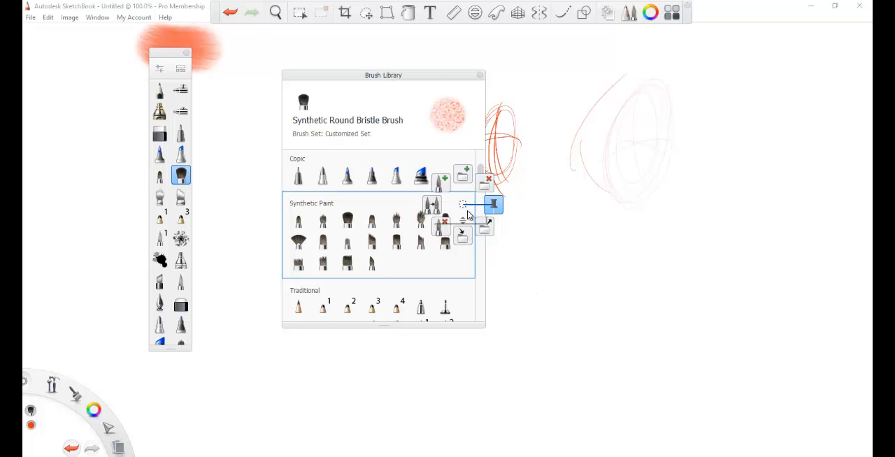
click(494, 204)
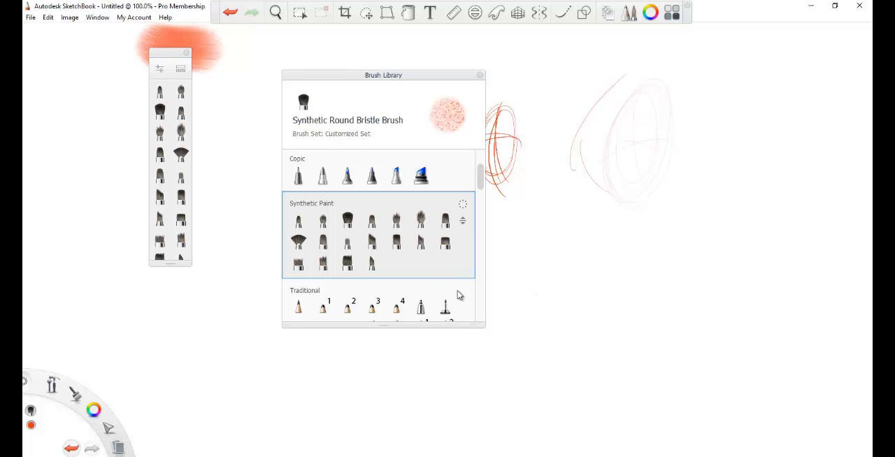
Step: Paint red test strokes with Synthetic Soft Flat Brush 2 and the Synthetic Soft Round Brush between the palette and the Brush Library
drag(160, 60, 86, 58)
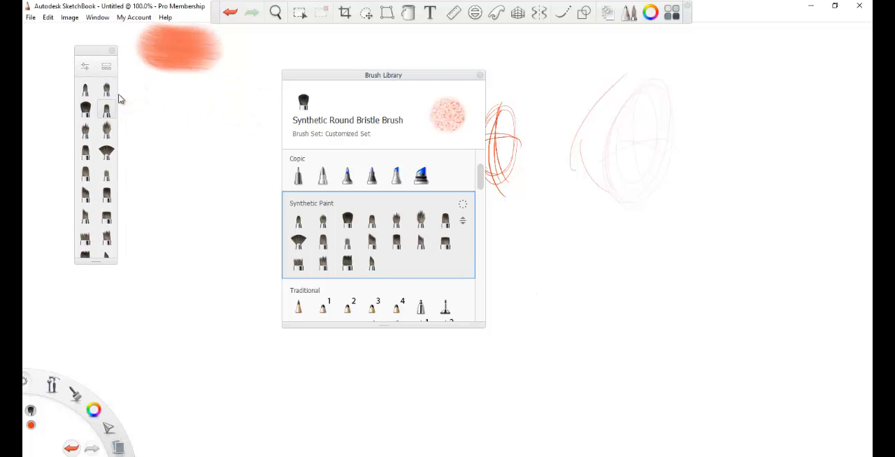
click(107, 173)
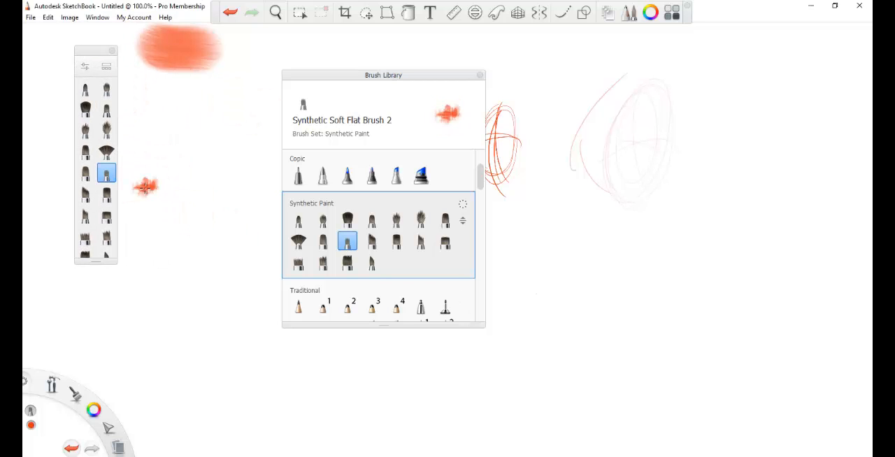
drag(133, 197, 204, 148)
drag(159, 204, 239, 148)
drag(230, 209, 191, 235)
drag(265, 164, 218, 242)
mouse_move(198, 305)
mouse_down()
mouse_move(234, 204)
mouse_move(227, 179)
mouse_move(215, 202)
mouse_move(235, 286)
mouse_up()
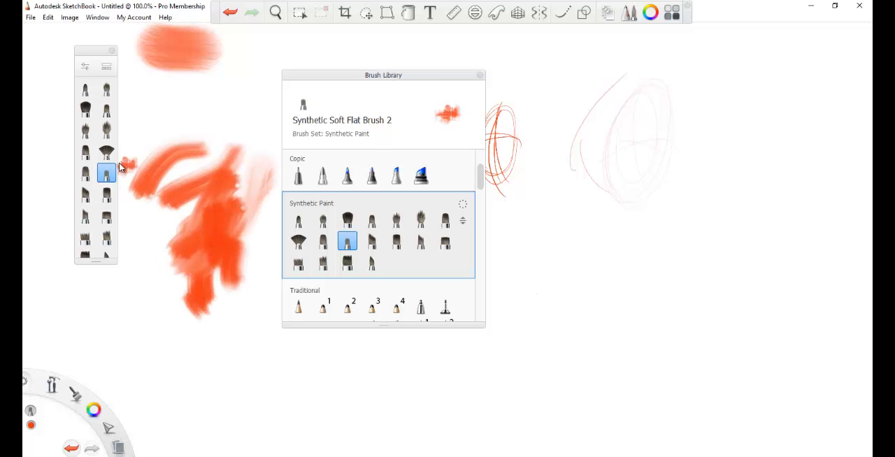
click(85, 88)
mouse_move(169, 129)
mouse_down()
mouse_move(220, 100)
mouse_move(201, 145)
mouse_move(246, 109)
mouse_move(241, 148)
mouse_up()
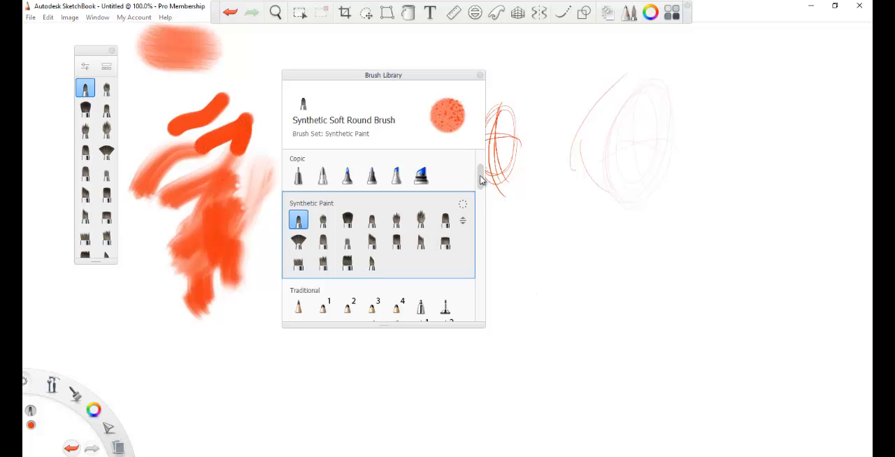
Step: Pin the Customized Set from the Brush Library to the brush palette, then replace it with the Pastel set
drag(480, 176, 483, 309)
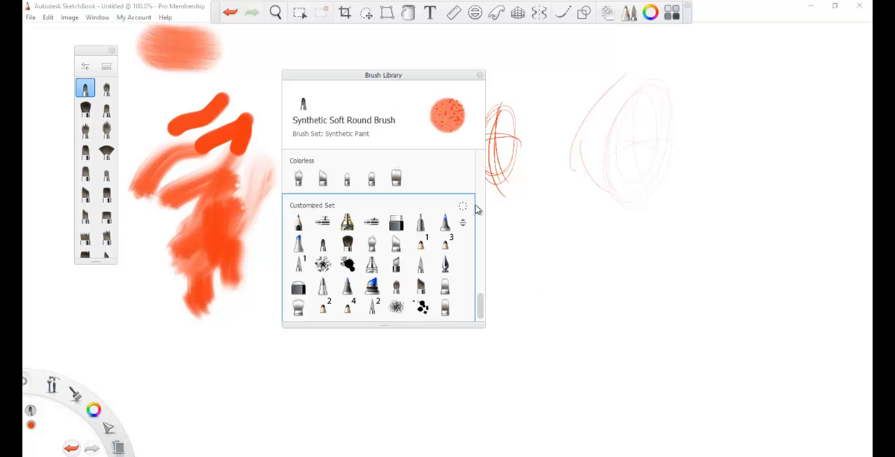
click(462, 205)
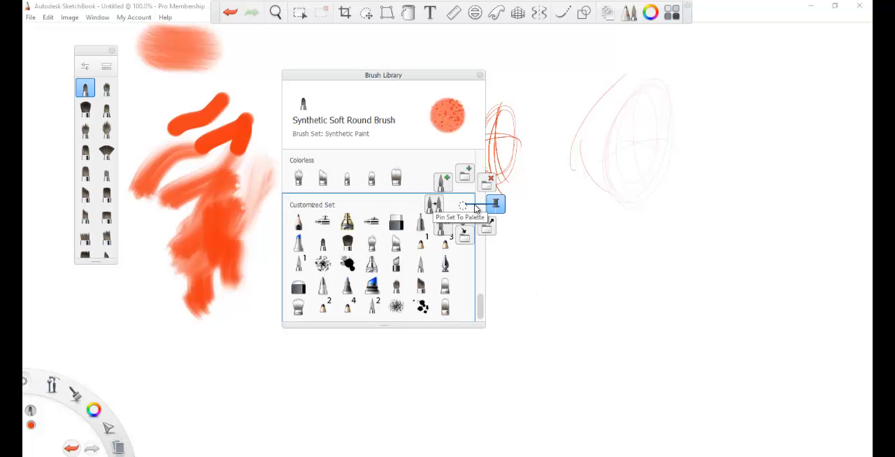
click(475, 208)
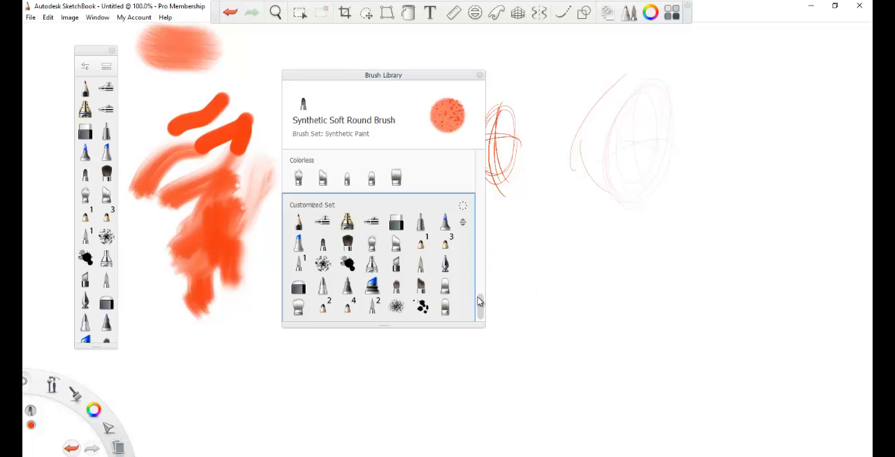
drag(480, 301, 483, 273)
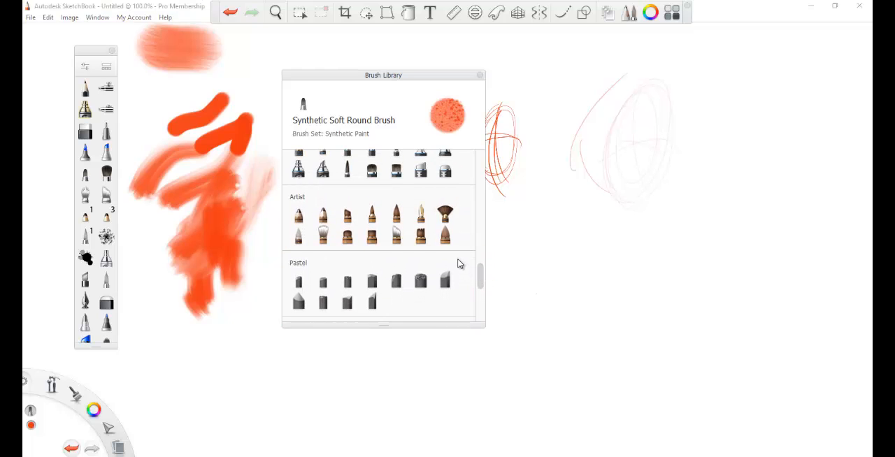
click(462, 258)
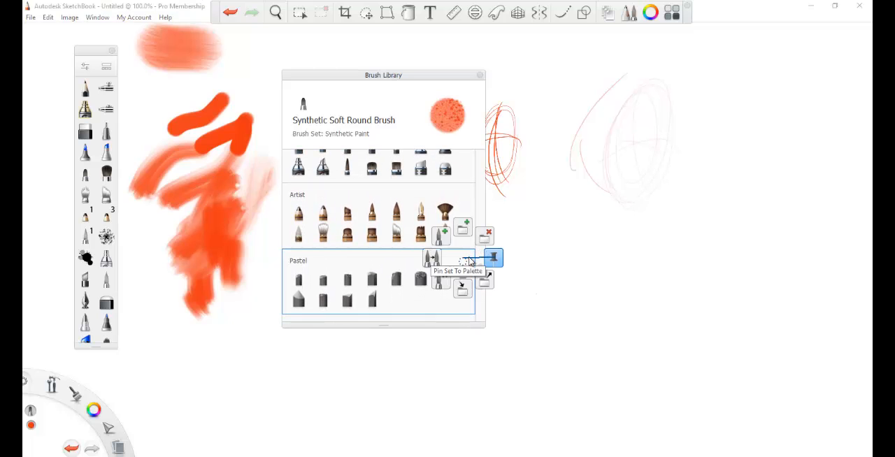
click(469, 261)
Step: Pin the Designer set to the brush palette and move the Brush Library next to the palette
drag(480, 277, 484, 248)
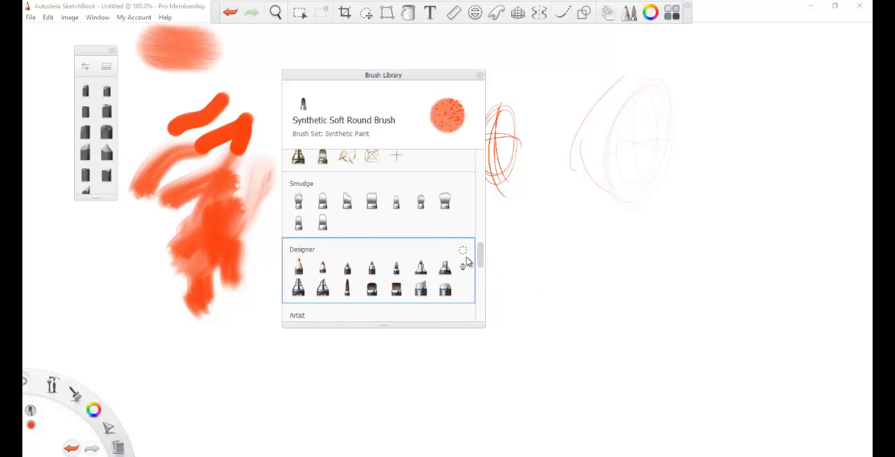
click(466, 258)
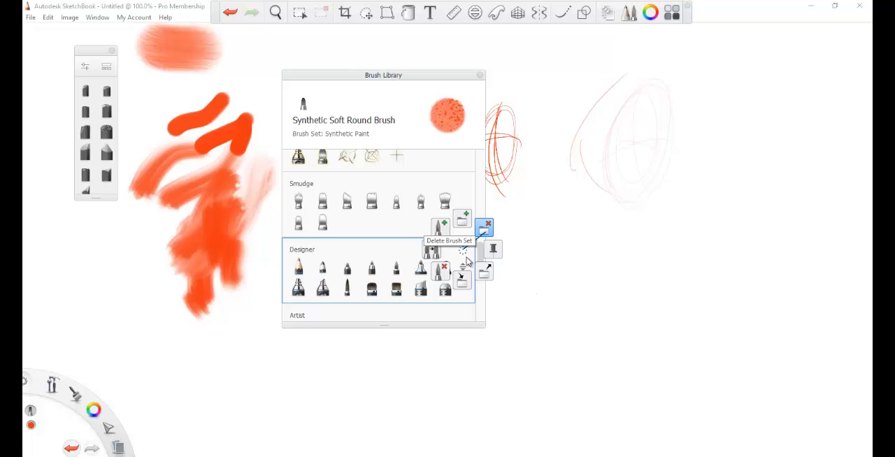
click(467, 260)
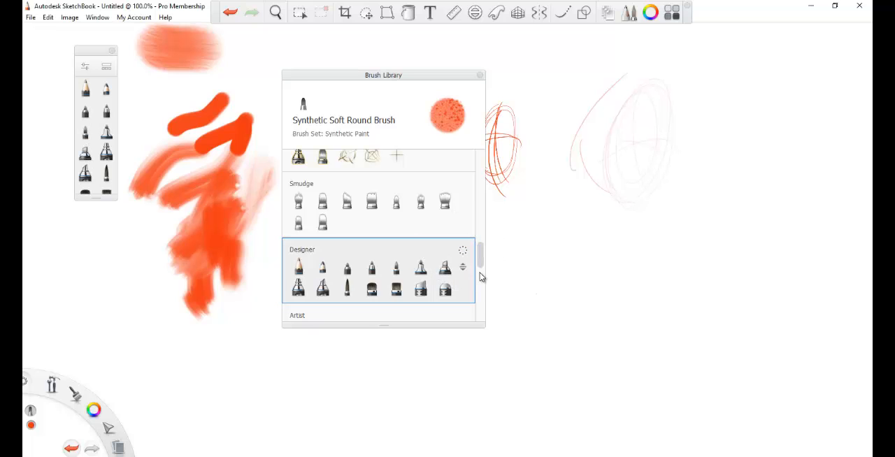
drag(482, 253, 482, 165)
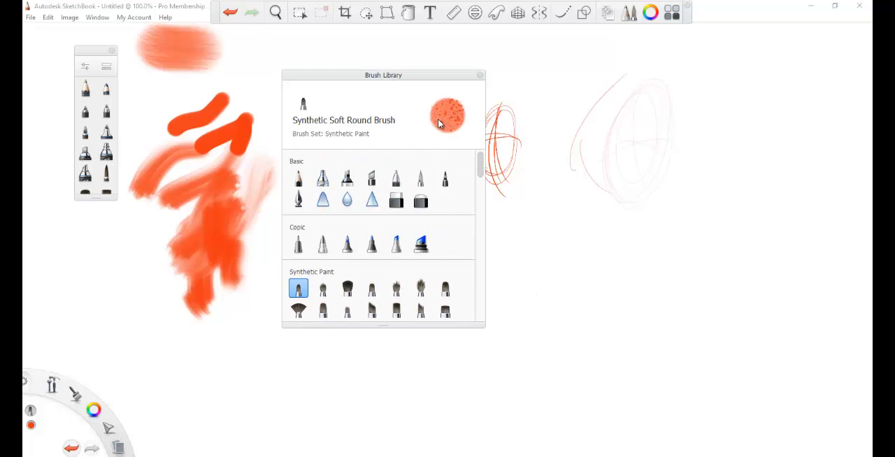
mouse_move(404, 82)
mouse_down()
mouse_move(216, 91)
mouse_move(344, 91)
mouse_up()
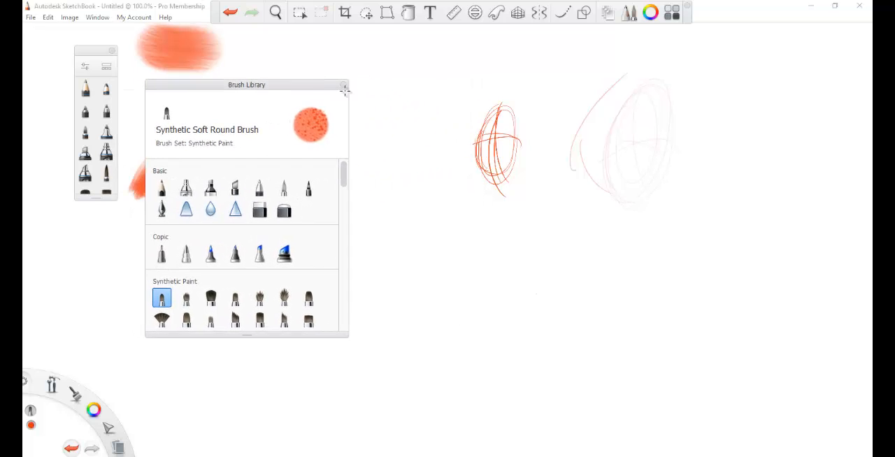
Step: Open the Color Editor, move it closer to the sketches, and choose a slightly duller orange-red with RGB 229, 61, 31
click(650, 13)
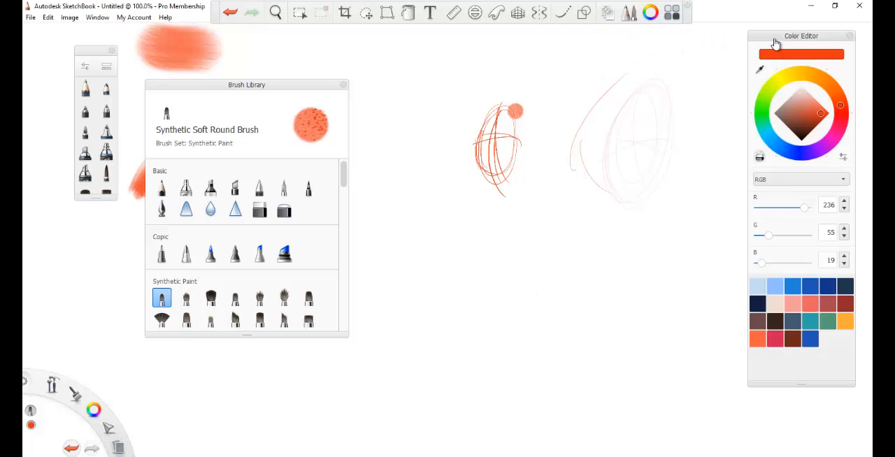
drag(769, 36, 649, 45)
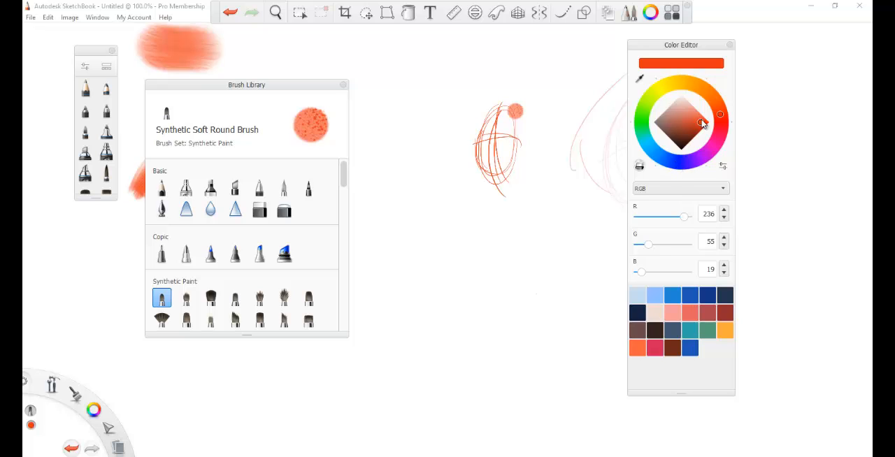
mouse_move(701, 123)
mouse_down()
mouse_move(686, 117)
mouse_move(696, 121)
mouse_up()
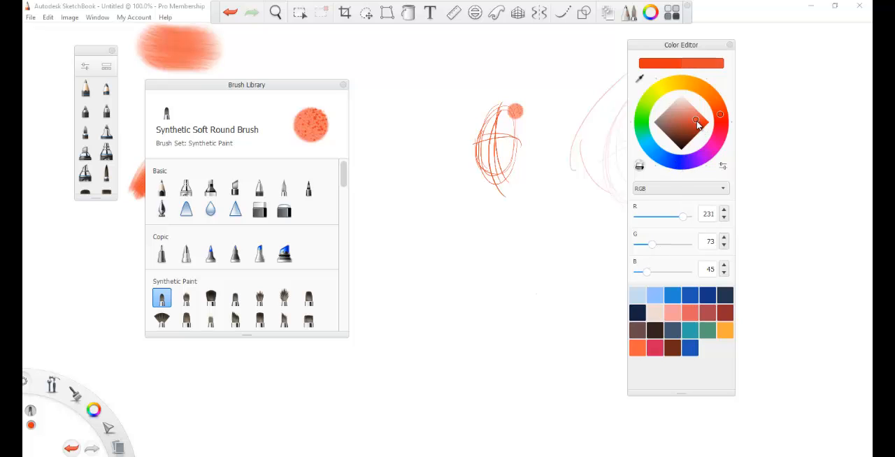
Step: Compare the Color Editor's HSL and Randomize slider modes, then return it to RGB
click(723, 191)
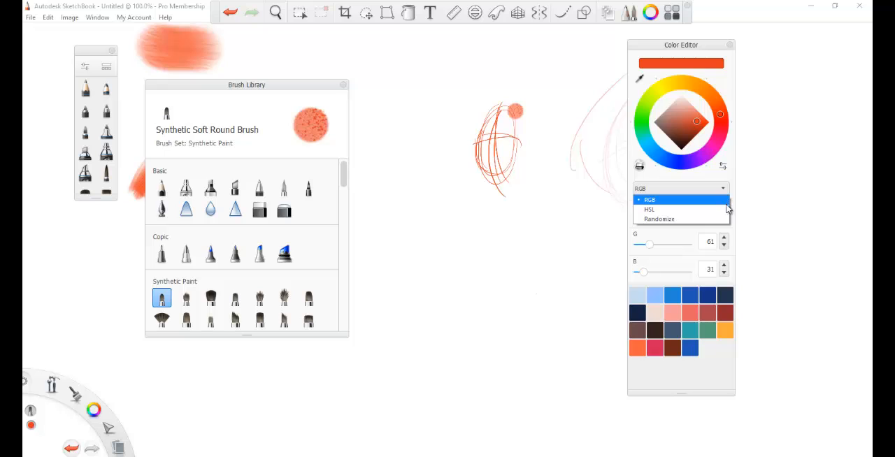
click(723, 209)
click(723, 191)
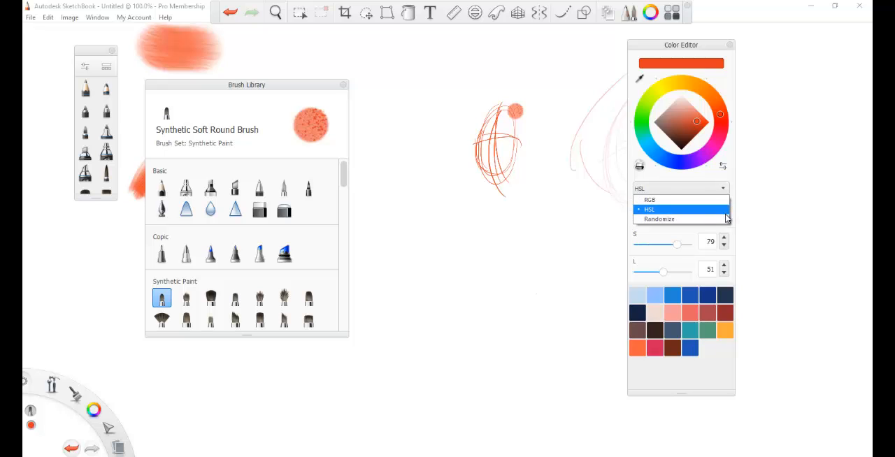
click(723, 219)
click(723, 191)
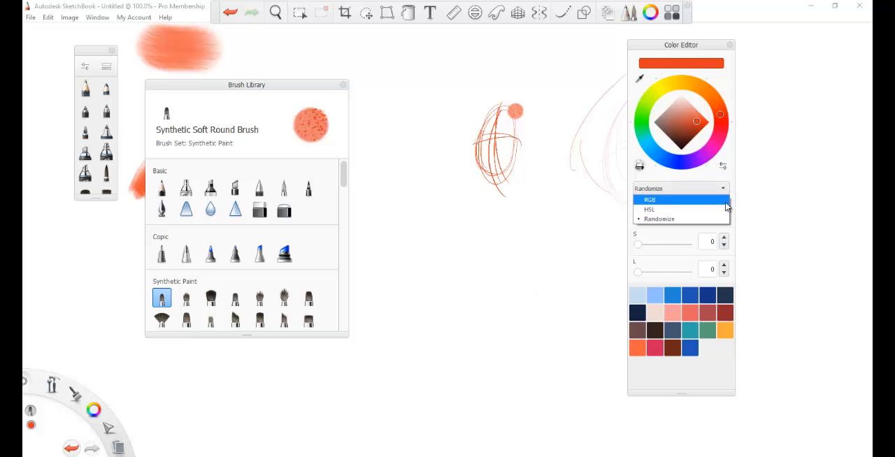
click(724, 201)
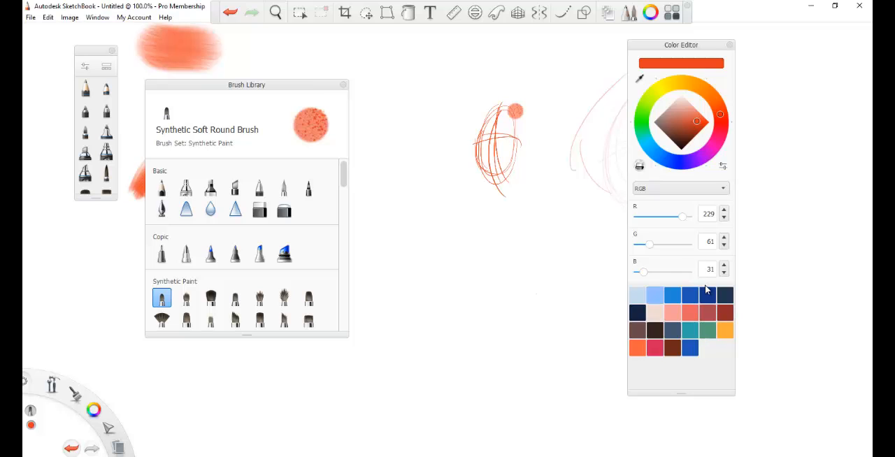
Step: Open the Copic Library beside the Color Editor, view its Design colors, and hide and redisplay the brush palette
click(671, 10)
drag(714, 40, 774, 40)
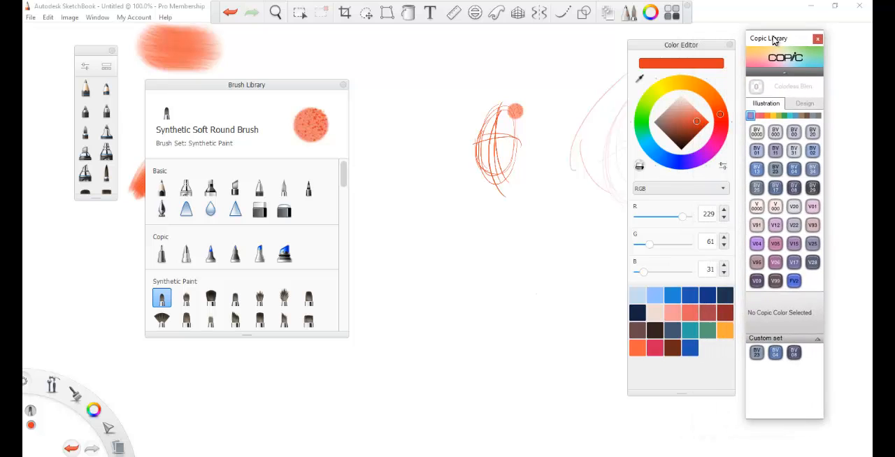
click(802, 103)
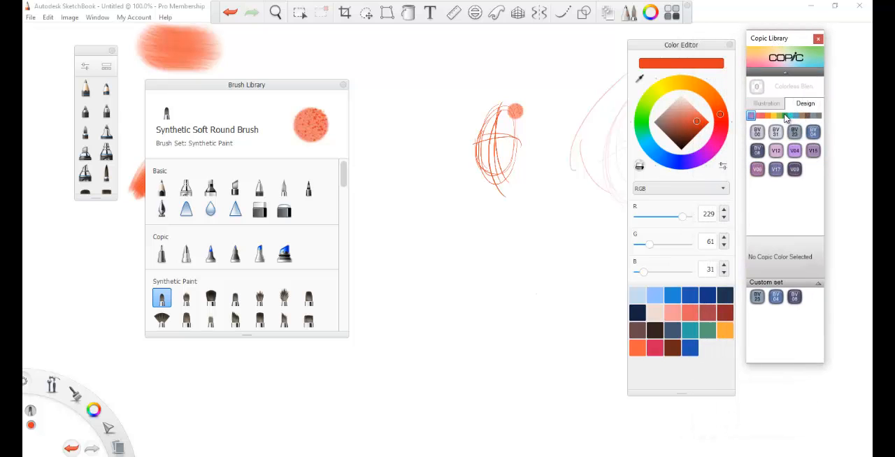
click(630, 16)
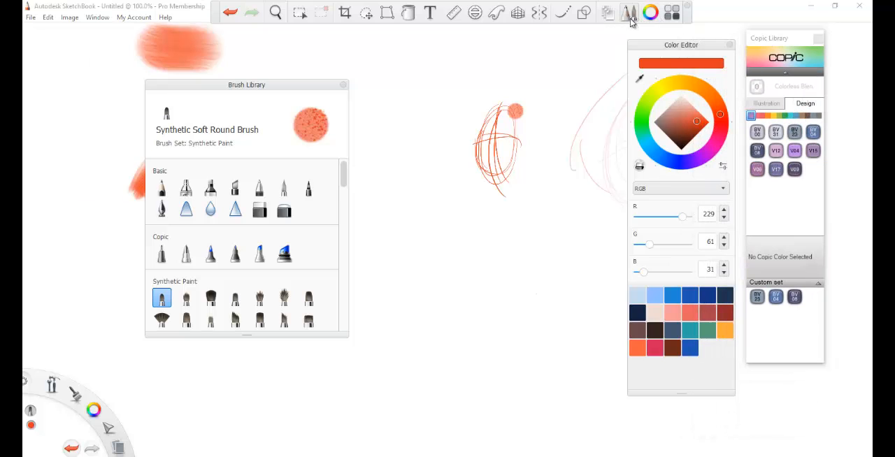
click(629, 19)
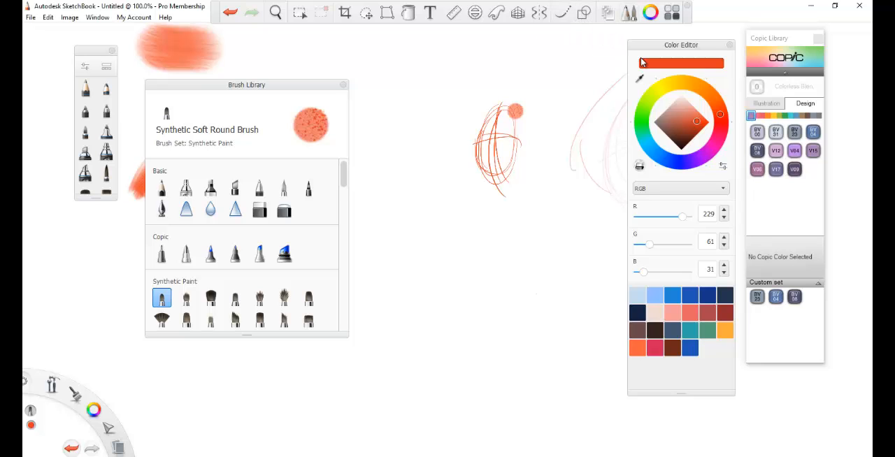
Step: Move the Color Editor clear of the sketches and close the Copic Library and the Brush Library
drag(692, 45, 806, 37)
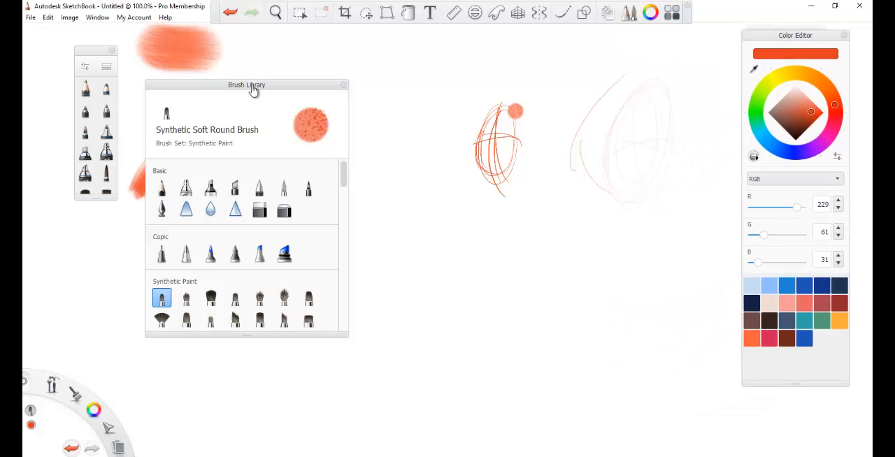
mouse_move(256, 86)
mouse_down()
mouse_move(196, 117)
mouse_move(207, 108)
mouse_up()
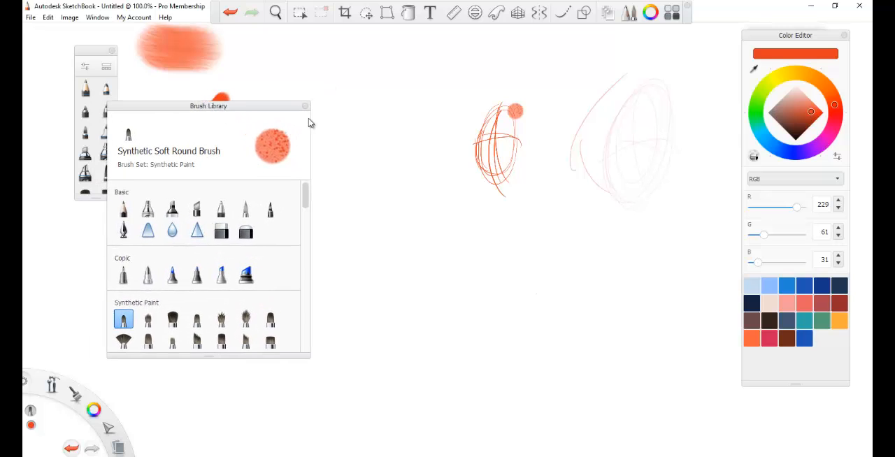
click(305, 106)
Step: Draw faint, soft test strokes between the red paint and the small oval sketch with an airbrush-like Designer brush
click(106, 151)
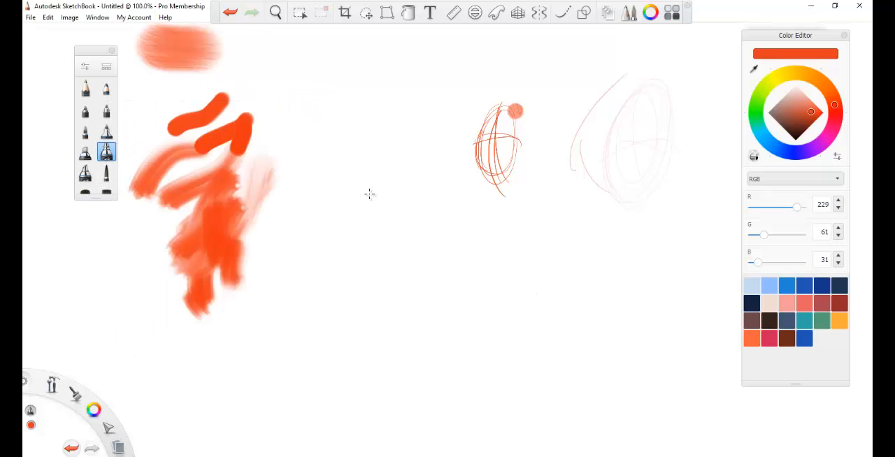
drag(357, 208, 452, 104)
mouse_move(395, 215)
mouse_down()
mouse_move(462, 141)
mouse_move(405, 263)
mouse_up()
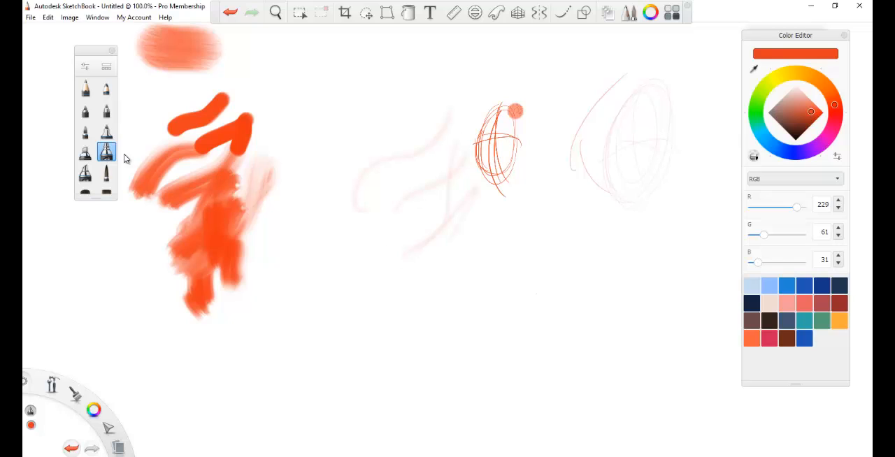
Step: Draw several thin curved test strokes across the faint ones with the slim pointed Designer brush
click(107, 173)
mouse_move(299, 204)
mouse_down()
mouse_move(330, 175)
mouse_move(439, 124)
mouse_up()
drag(436, 130, 400, 233)
drag(346, 273, 460, 202)
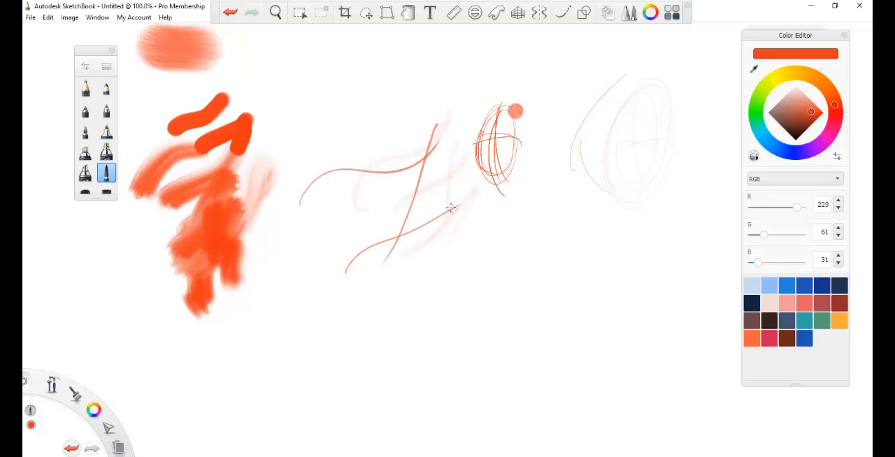
drag(396, 252, 447, 242)
Step: Show and dismiss the zoom and pan control, then repeatedly zoom in and out and pan to examine the canvas
click(278, 13)
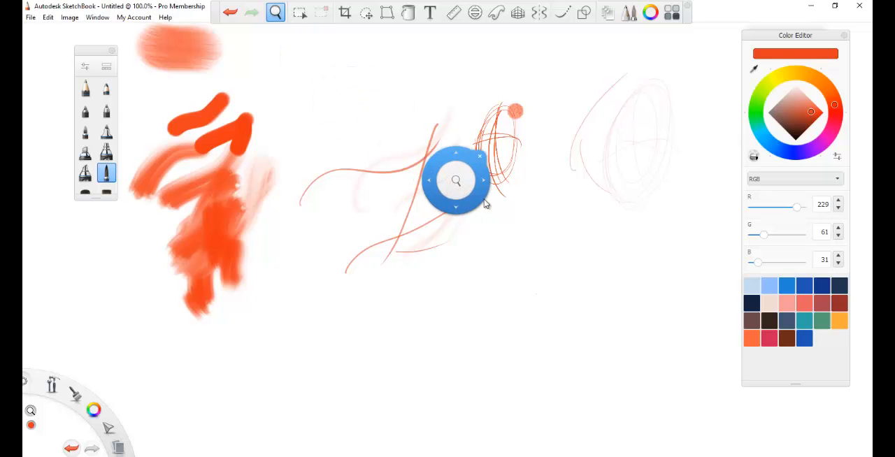
click(275, 12)
scroll(508, 235, down, 5)
scroll(508, 235, up, 6)
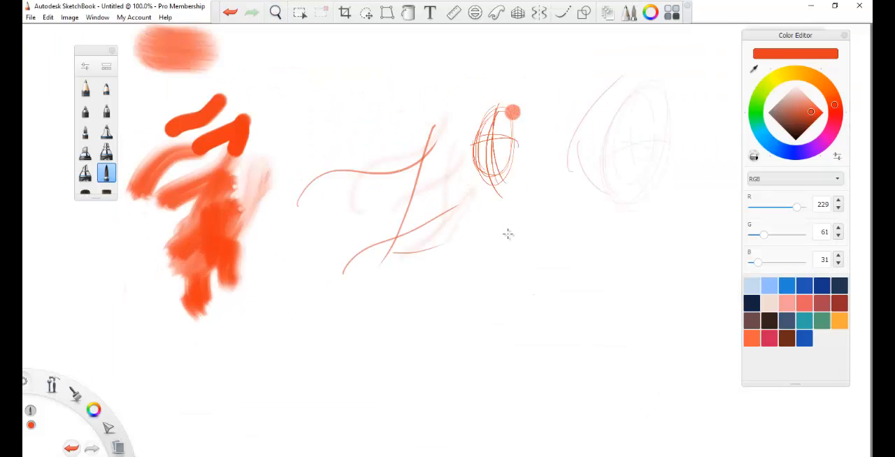
scroll(508, 234, down, 4)
scroll(505, 232, up, 4)
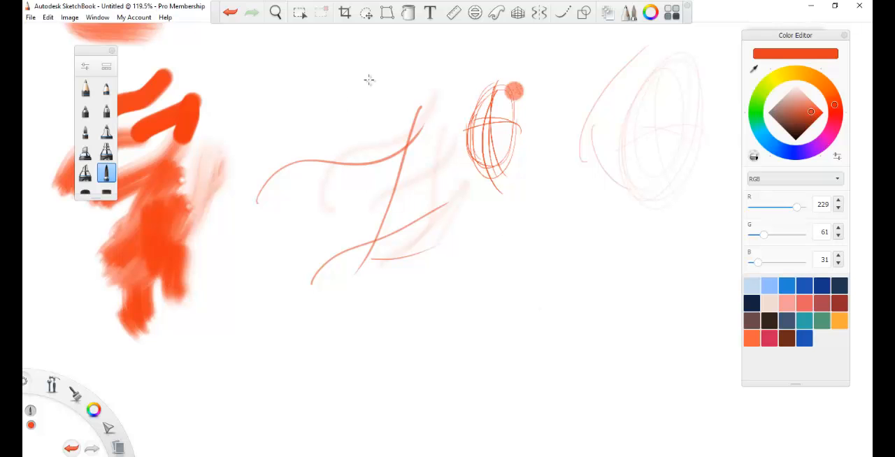
key(space)
mouse_move(367, 73)
mouse_down()
mouse_move(362, 112)
mouse_move(297, 121)
mouse_move(300, 163)
mouse_move(301, 114)
mouse_move(323, 162)
mouse_move(319, 109)
mouse_up()
scroll(464, 211, down, 5)
scroll(464, 212, up, 6)
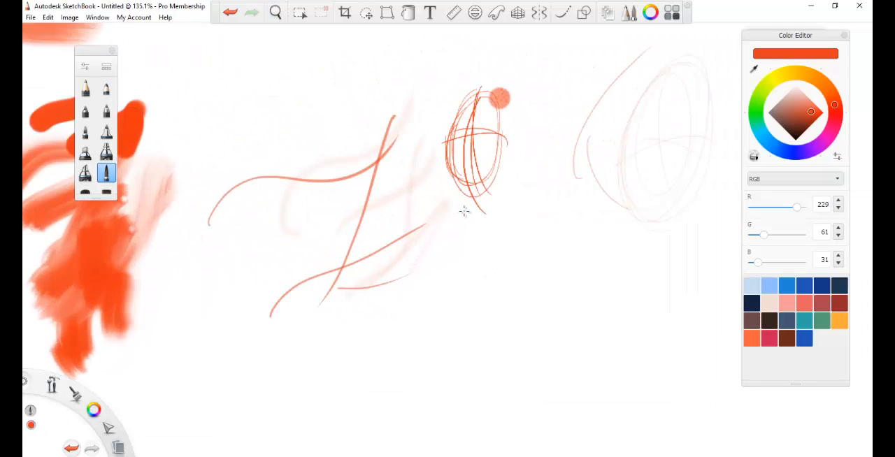
scroll(464, 211, down, 2)
scroll(464, 211, up, 2)
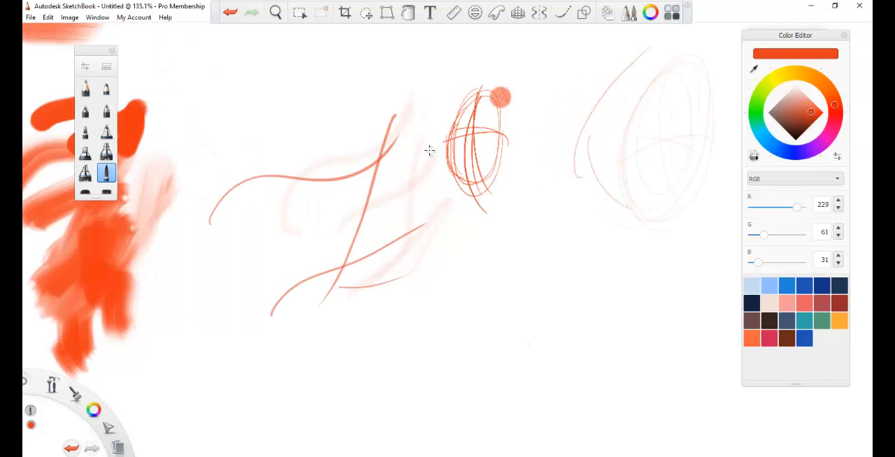
scroll(521, 230, down, 3)
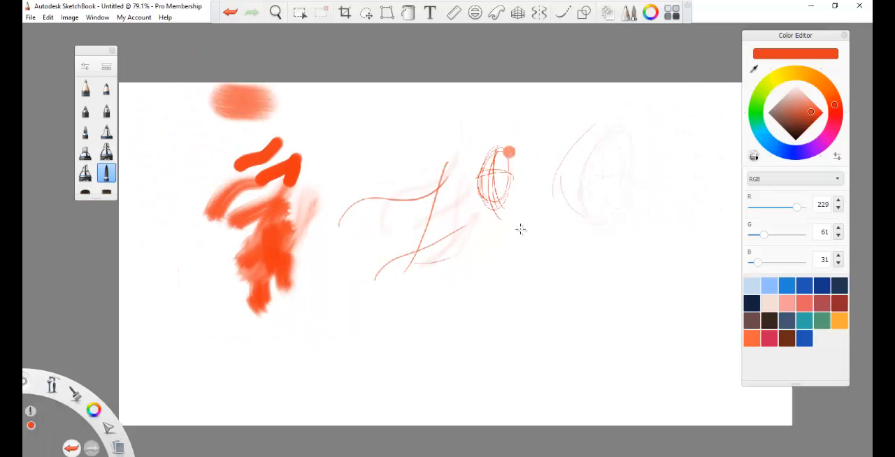
scroll(520, 229, up, 2)
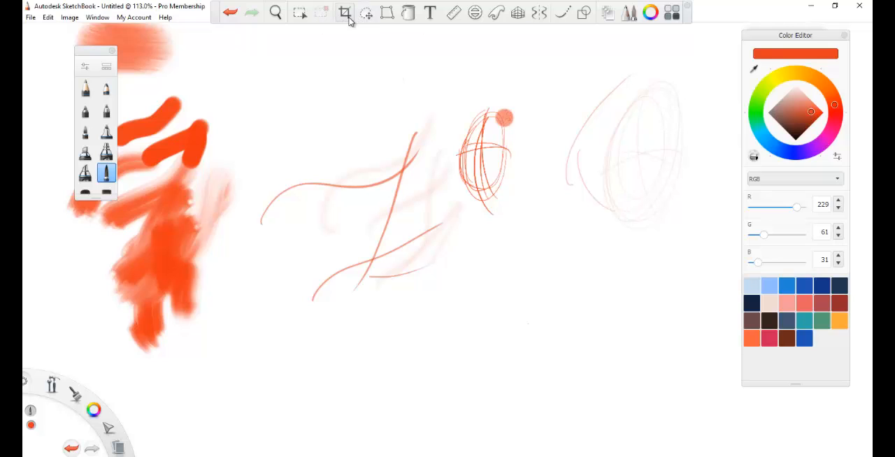
Step: Preview the Flood Fill options and the Ruler, Ellipse and French Curve guides on the canvas
click(405, 16)
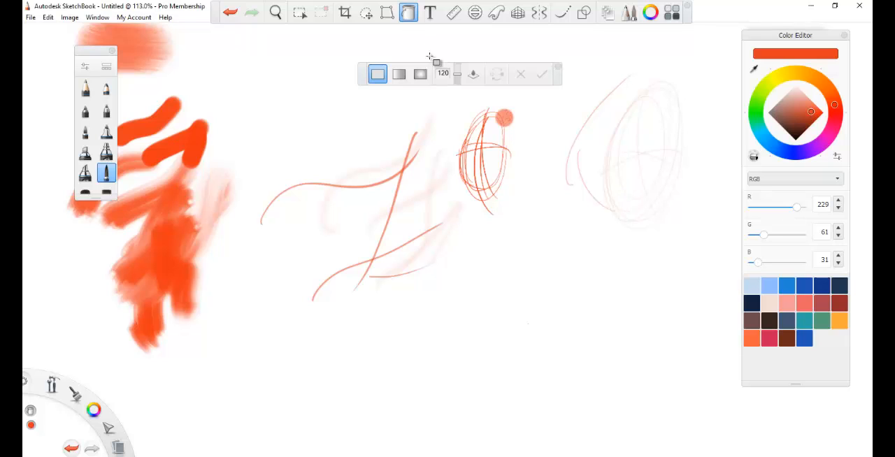
click(454, 14)
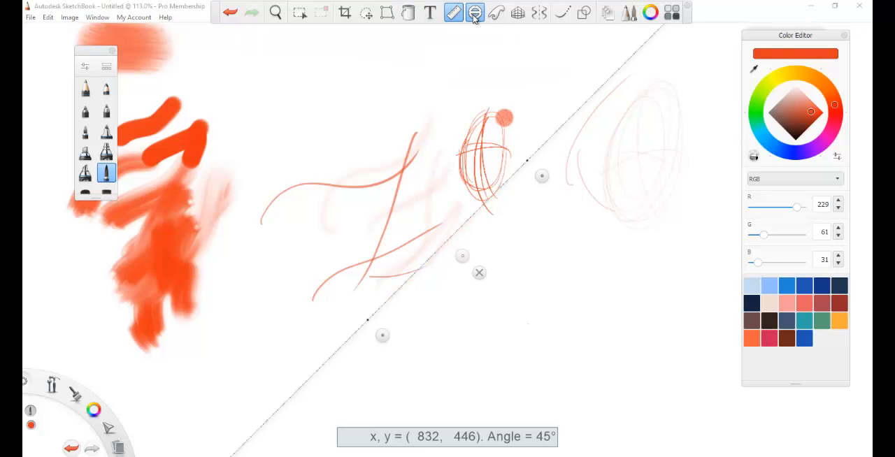
click(474, 15)
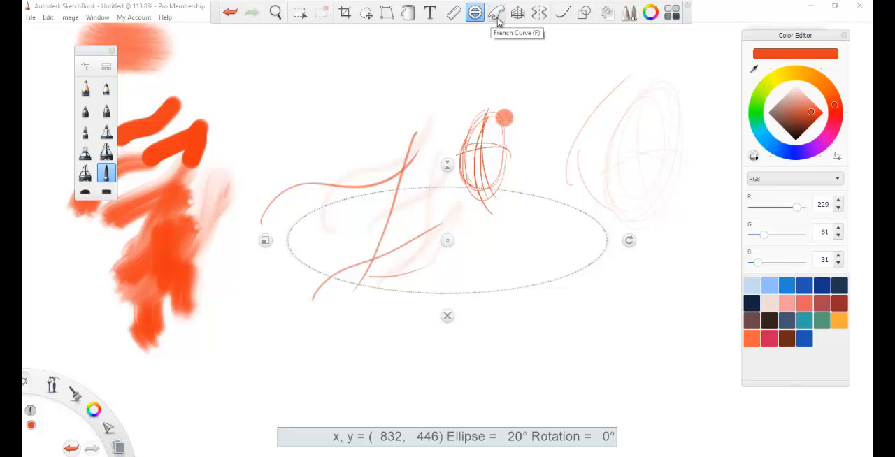
click(497, 17)
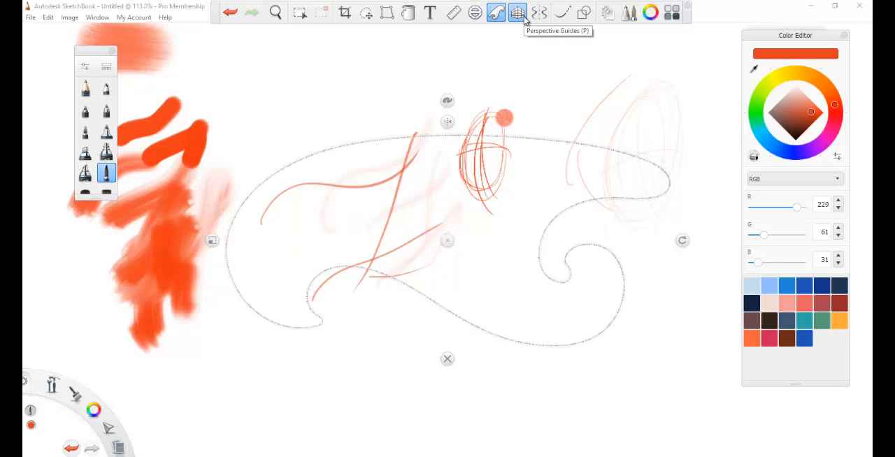
Step: Enable two-point perspective guides and draw a long slanted stroke and several vertical strokes over the middle sketches
click(524, 17)
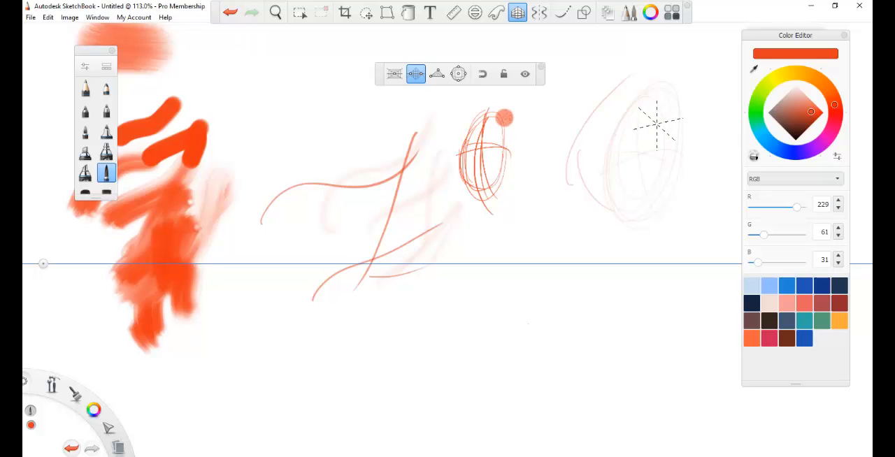
drag(659, 124, 623, 137)
drag(562, 236, 561, 93)
drag(458, 177, 458, 229)
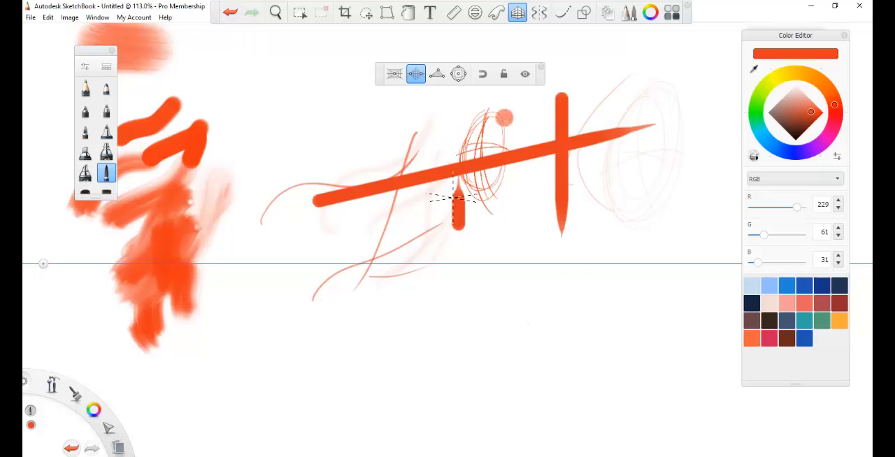
drag(422, 185, 422, 229)
mouse_move(365, 149)
mouse_down()
mouse_move(364, 220)
mouse_move(351, 237)
mouse_up()
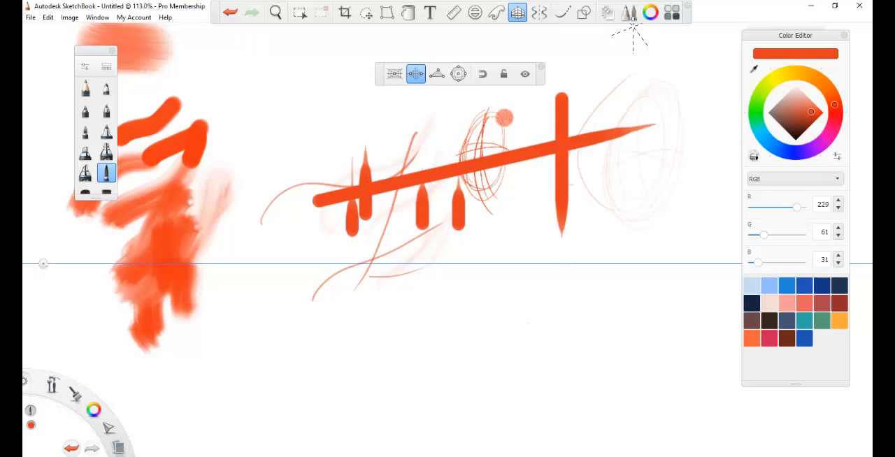
Step: Try the vertical symmetry axis, the stroke-smoothing tool and the straight-line shape tool
click(539, 11)
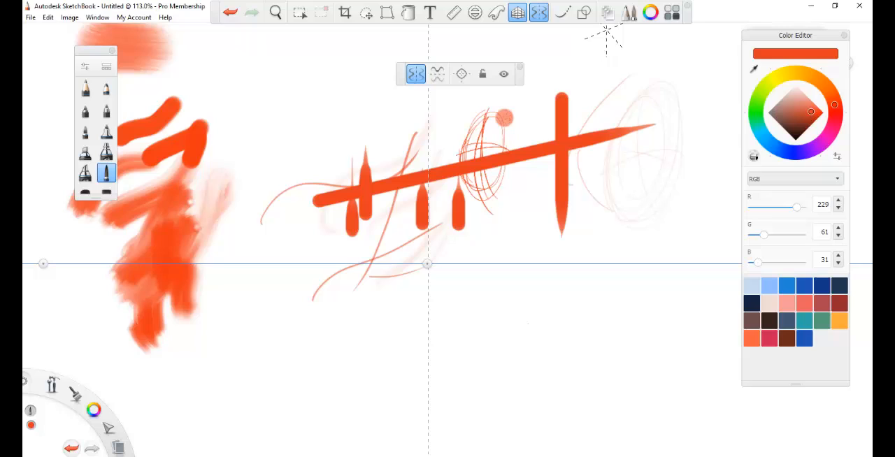
click(563, 12)
click(584, 13)
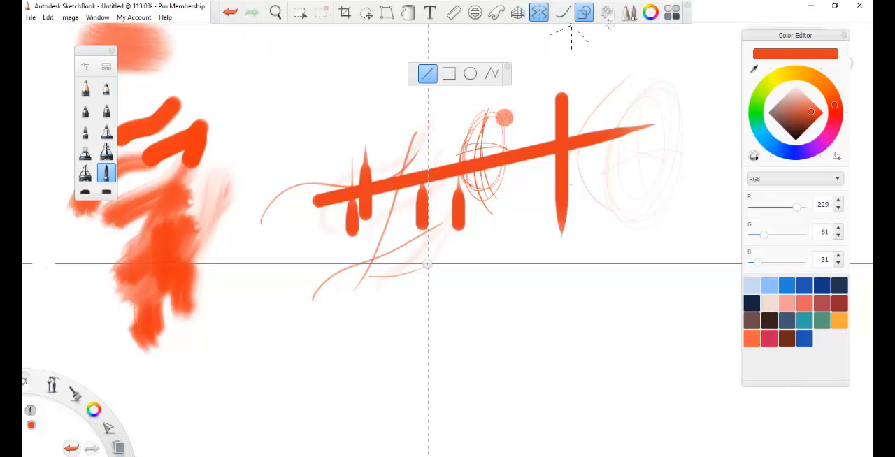
Step: Open the Layer Editor, widen and lengthen it, and move it over the Color Editor
click(608, 21)
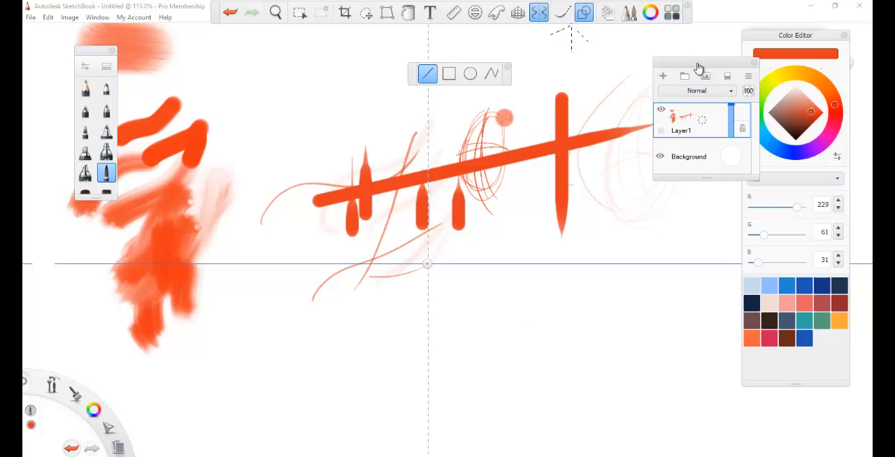
drag(697, 67, 589, 63)
drag(594, 176, 613, 288)
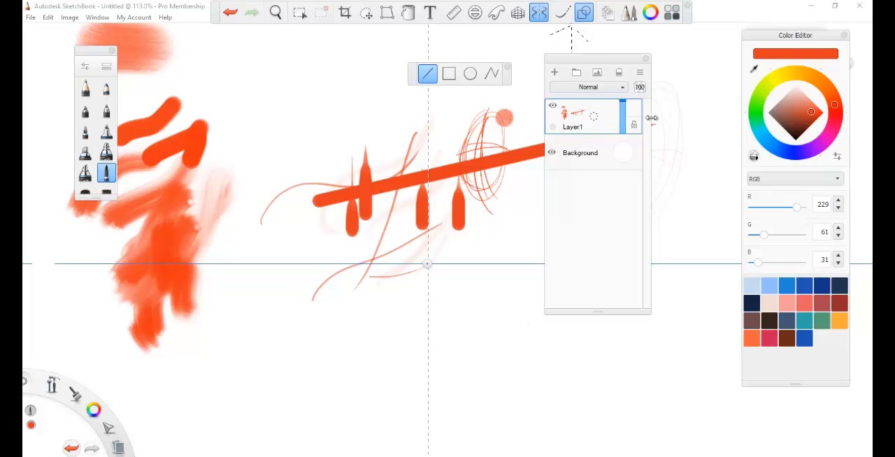
drag(650, 121, 696, 121)
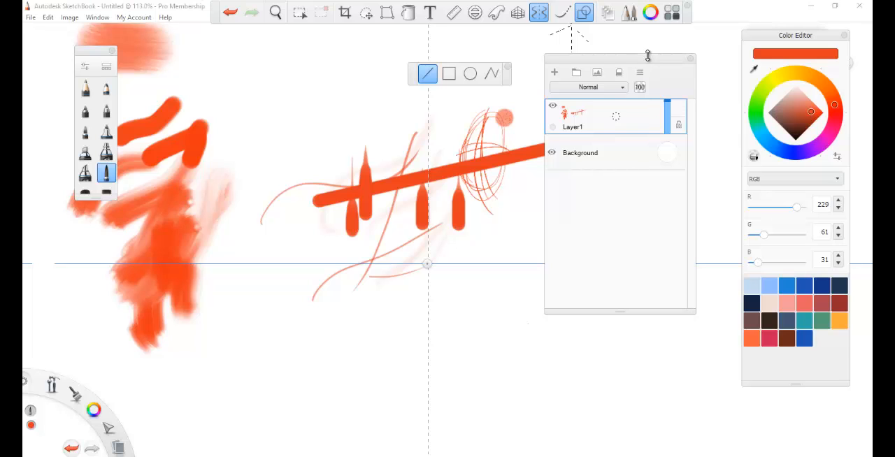
drag(647, 53, 649, 33)
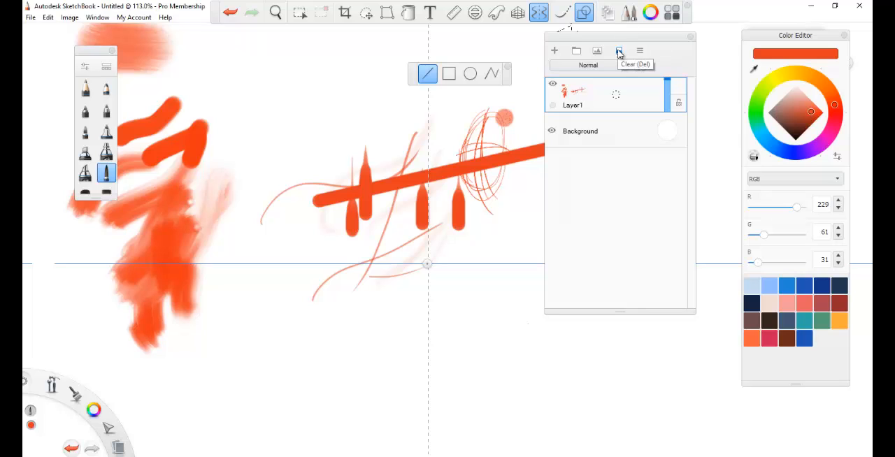
drag(621, 36, 744, 109)
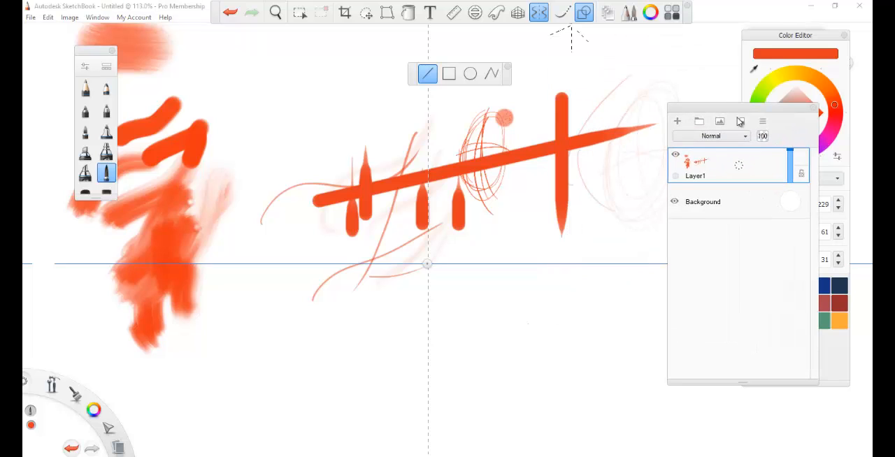
Step: Assign the purple colour label to Layer1, then lengthen and close the Layer Editor
click(676, 179)
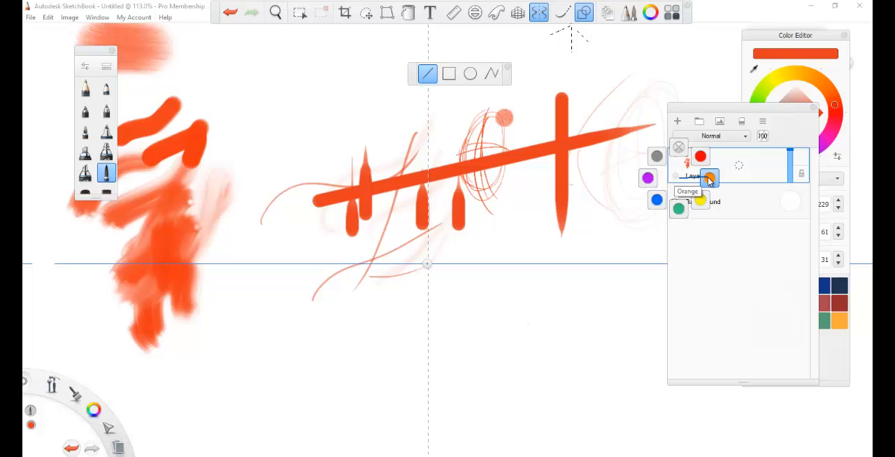
click(622, 180)
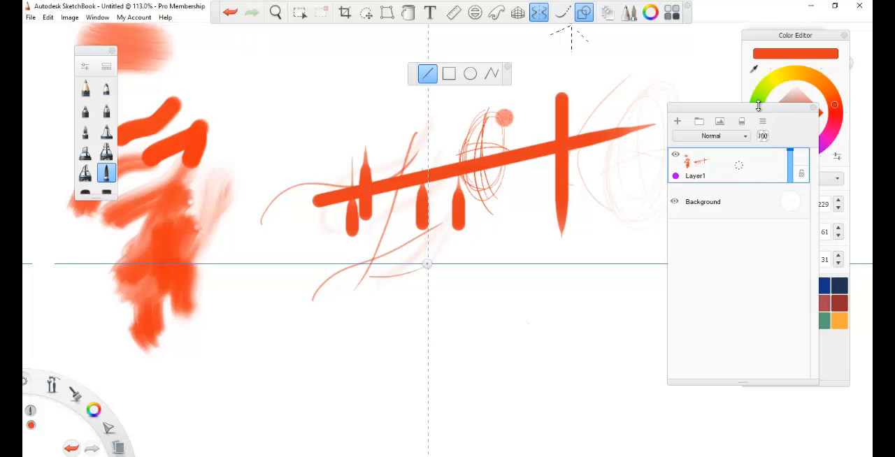
drag(756, 105, 755, 75)
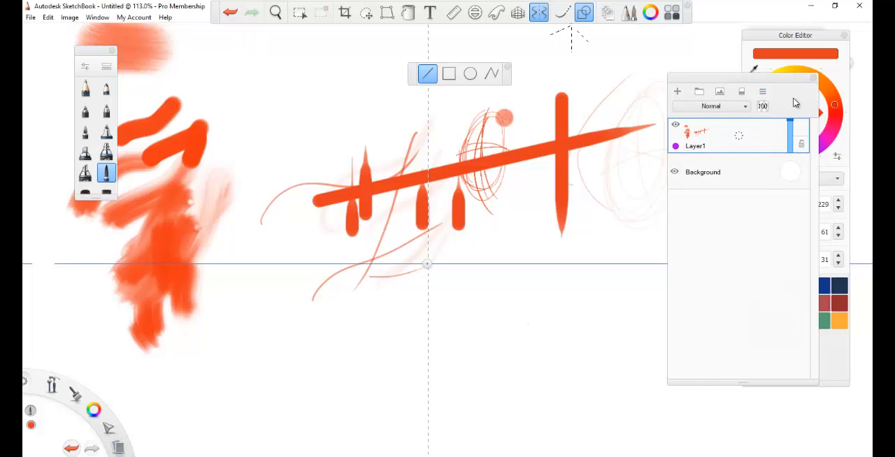
click(813, 78)
Step: Turn off shape drawing and symmetry, and preview Quick Transform with its lasso selection option
click(585, 16)
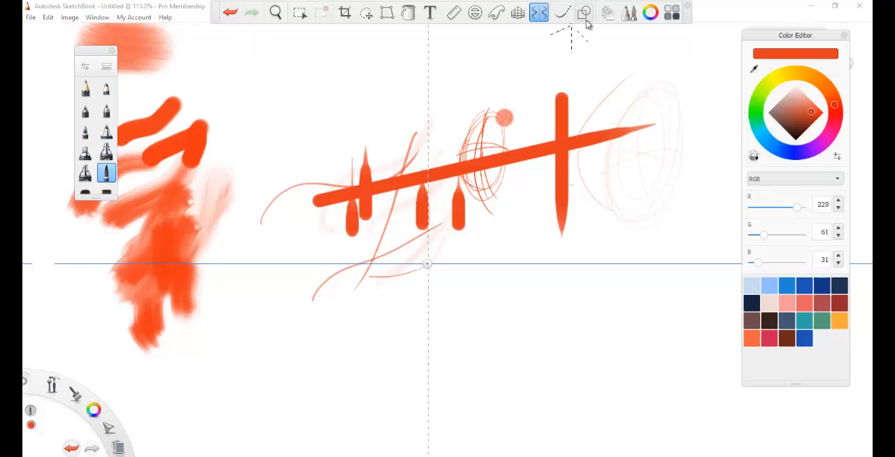
click(548, 18)
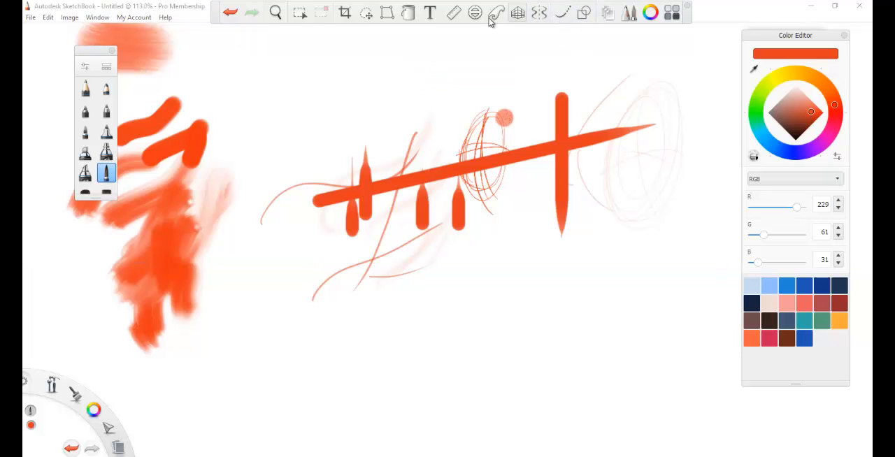
click(365, 14)
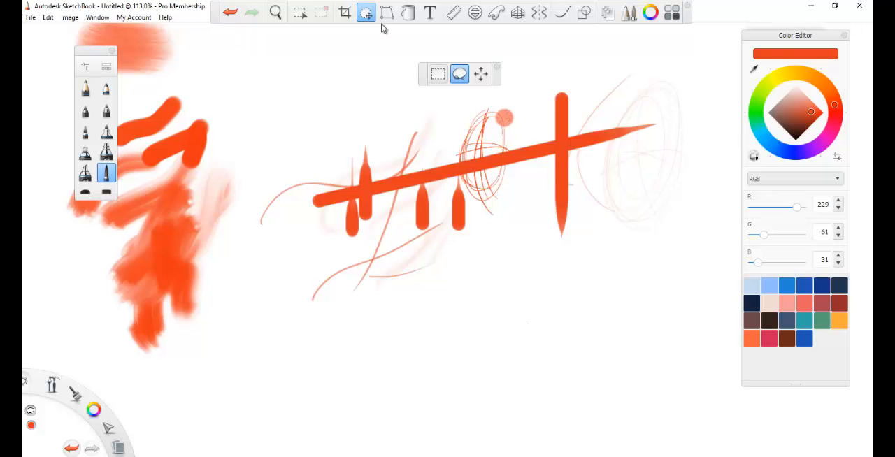
Step: Enable stroke smoothing and try the vertical and horizontal symmetry axes, switching both off again
click(561, 14)
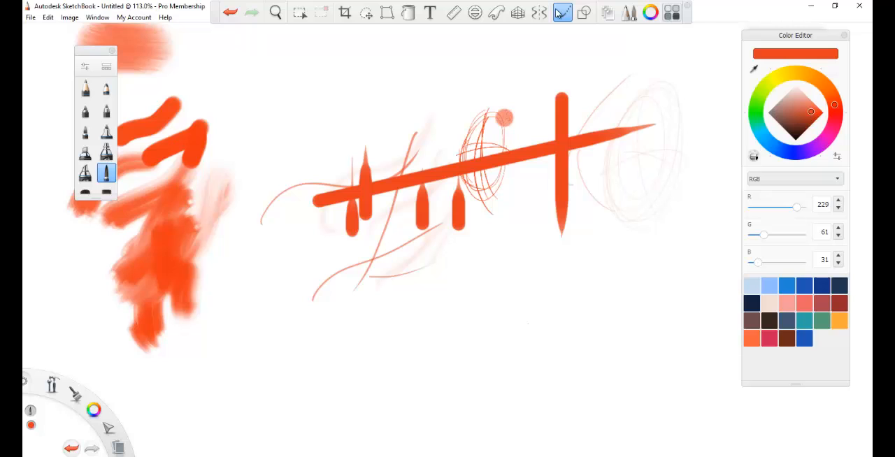
click(537, 14)
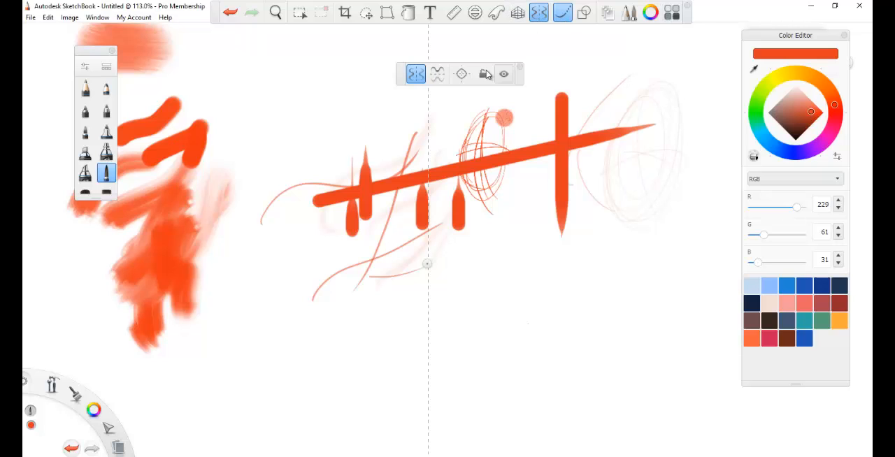
click(437, 74)
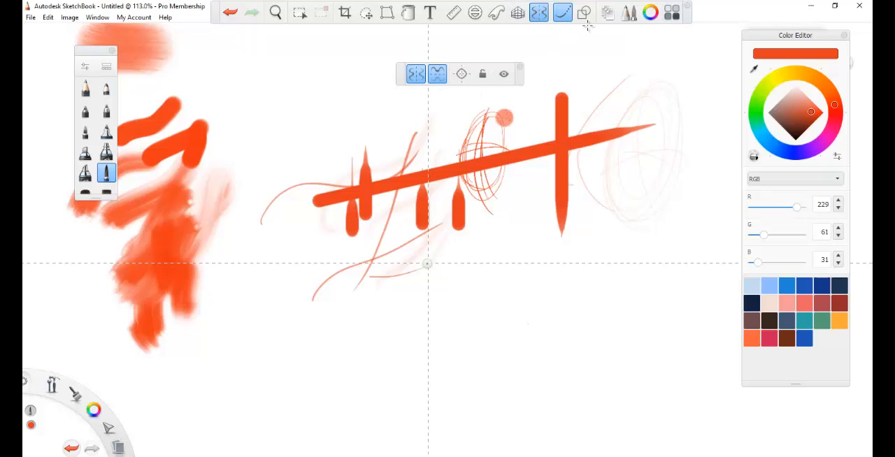
click(438, 76)
click(415, 74)
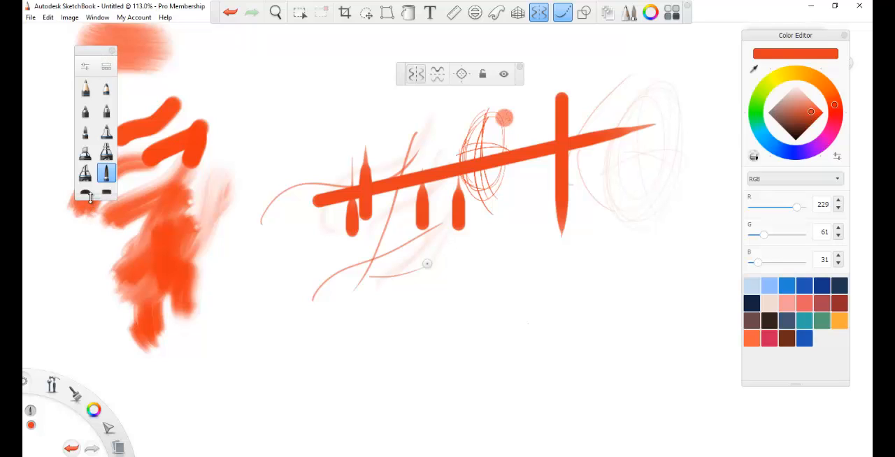
Step: Lengthen the brush palette to fit all its brushes and move the Color Editor off the Copic Library
drag(89, 199, 54, 350)
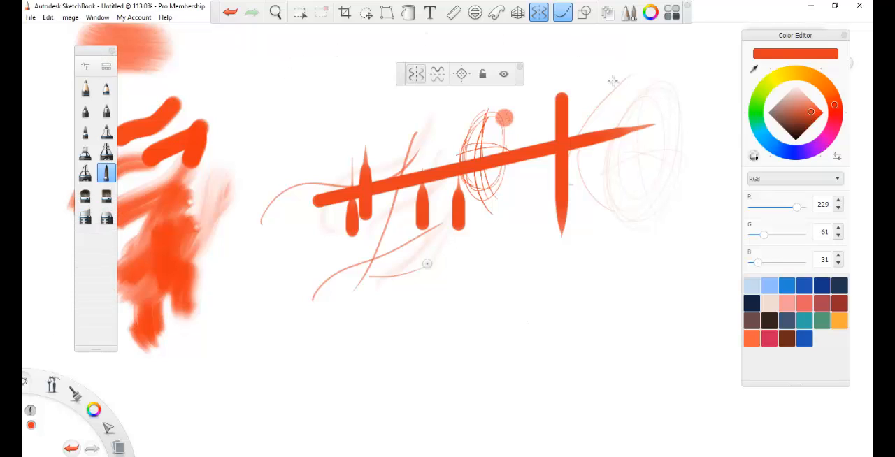
drag(814, 42, 711, 40)
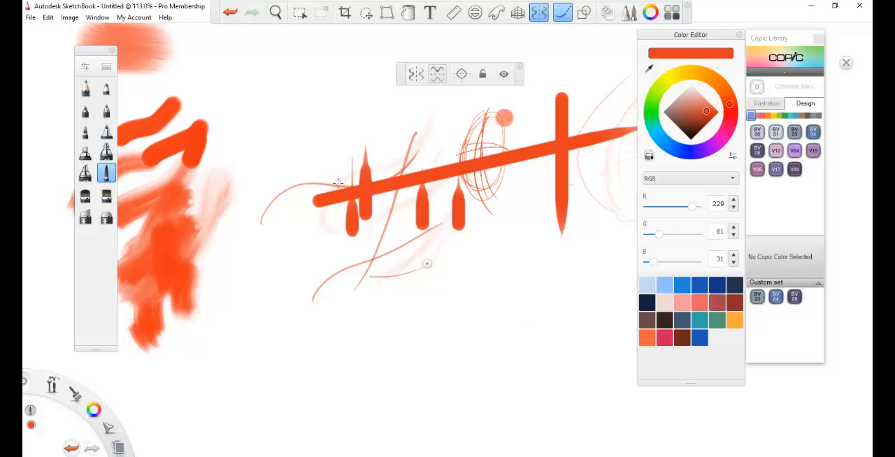
Step: Draw thin curved test strokes below the small oval sketch, beside the thick vertical stroke
drag(510, 208, 541, 267)
drag(555, 196, 531, 288)
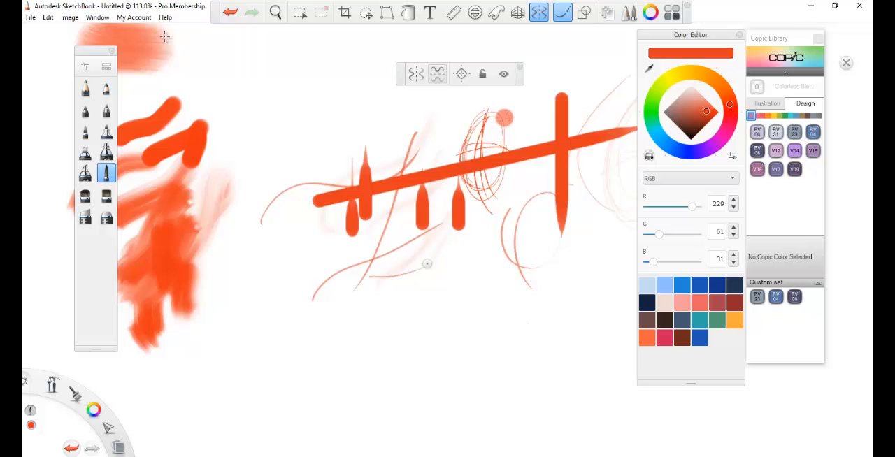
Step: Create a new FlipBook without saving the current sketch, using the HD (1280 x 720) preset, 24 frames per second and 240 frames
click(32, 19)
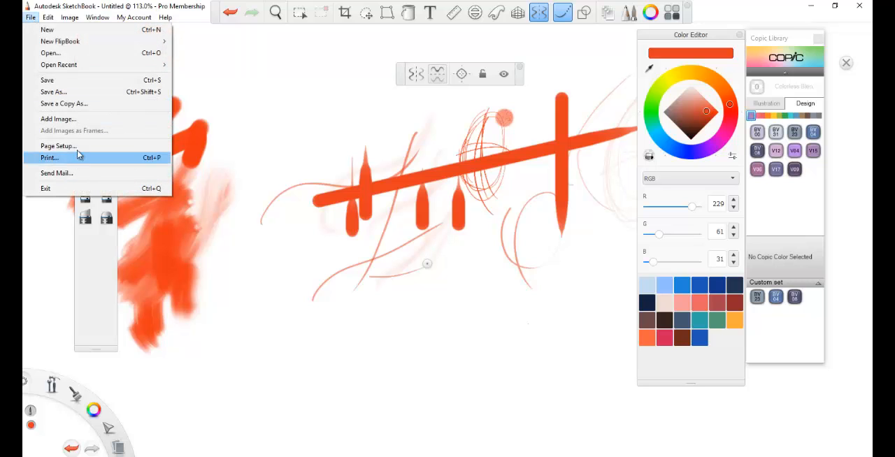
mouse_move(72, 44)
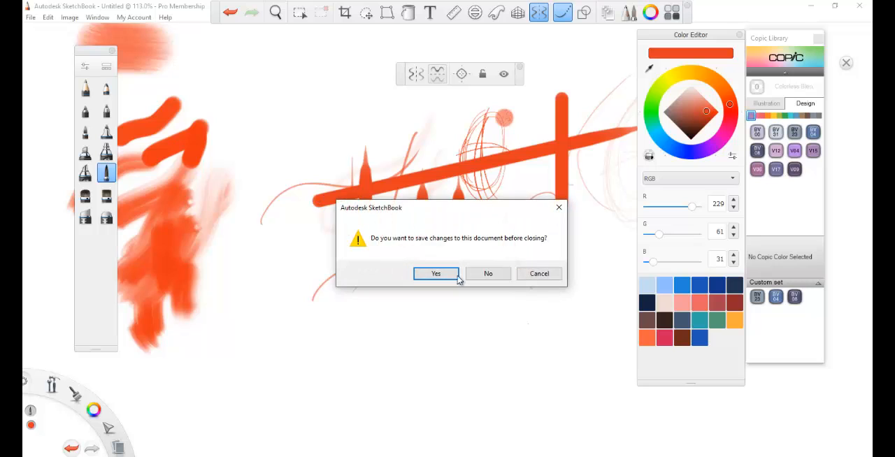
click(495, 277)
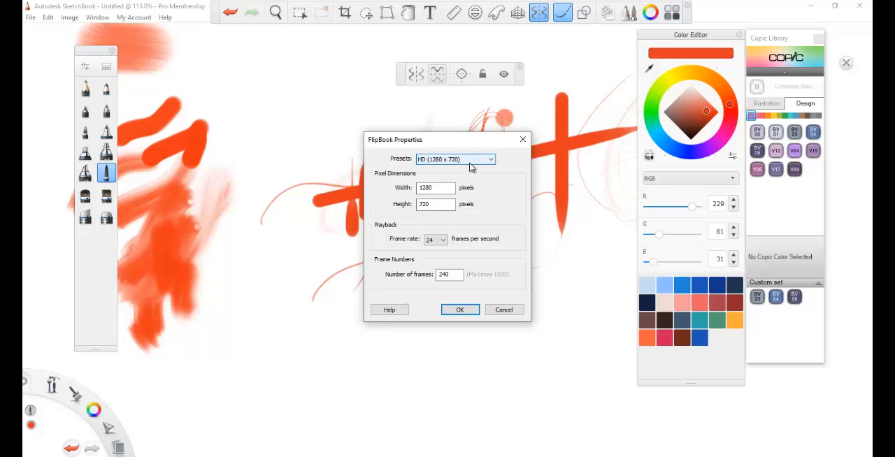
drag(425, 144, 398, 101)
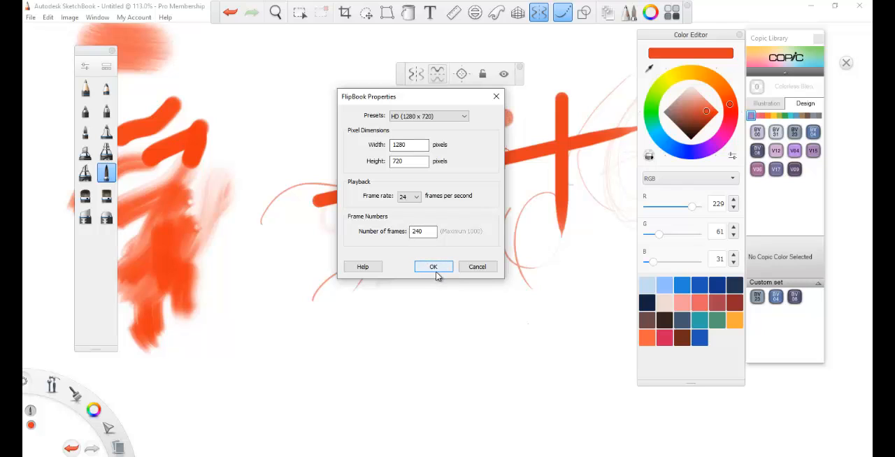
click(409, 197)
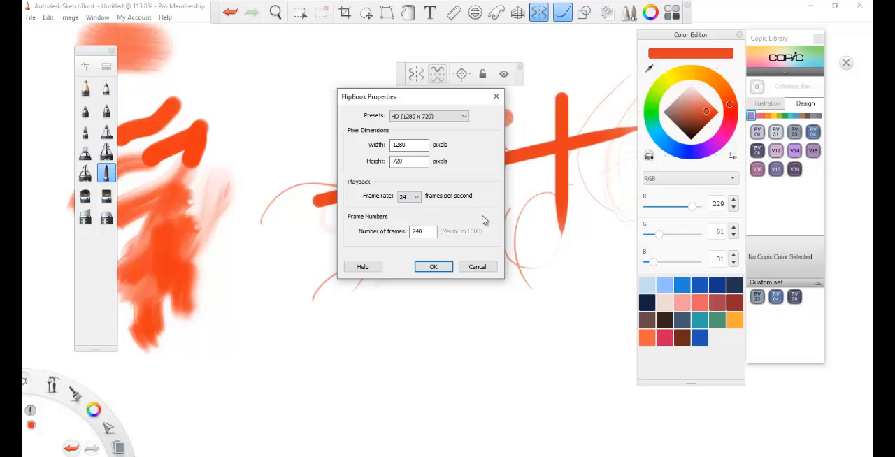
click(435, 267)
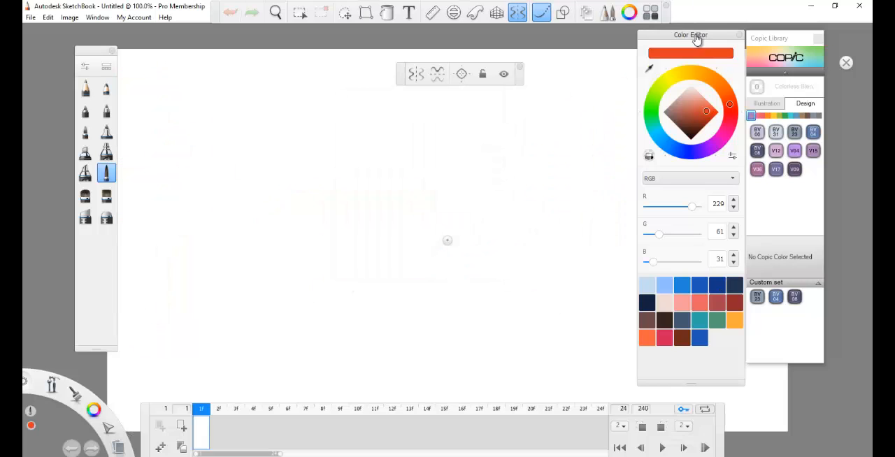
Step: Move the Color Editor away from the canvas, over the Copic Library, and shift the FlipBook timeline slightly upward
drag(697, 36, 789, 34)
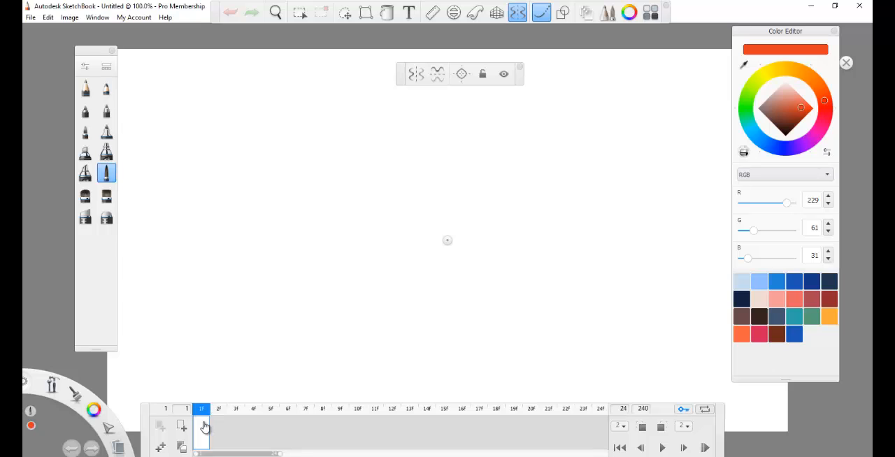
drag(150, 416, 139, 393)
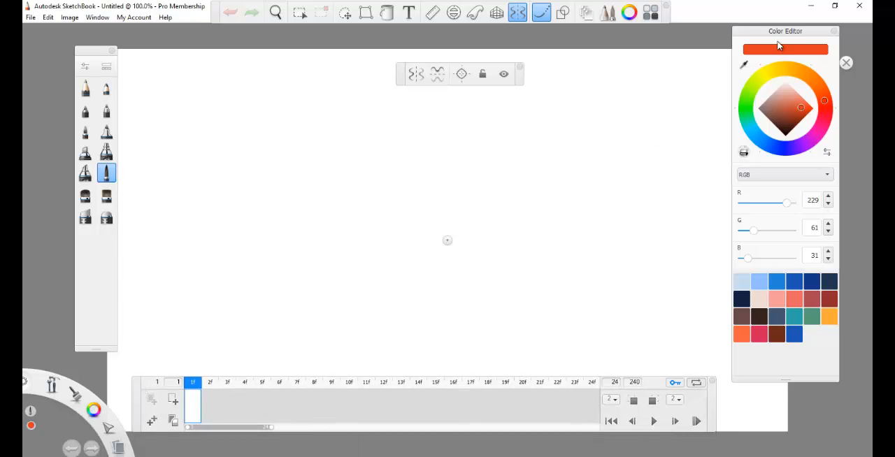
drag(761, 35, 804, 105)
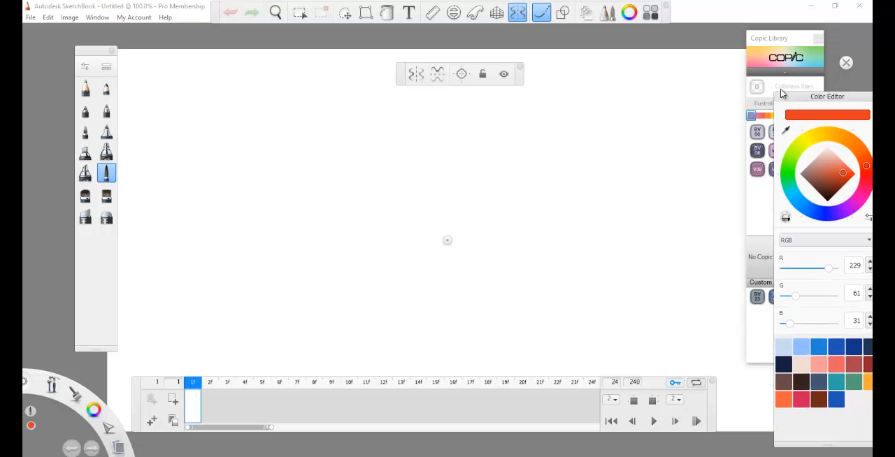
Step: Show the Layer Editor beside the canvas and draw one wavy hill line across the canvas on the Background layer
click(586, 12)
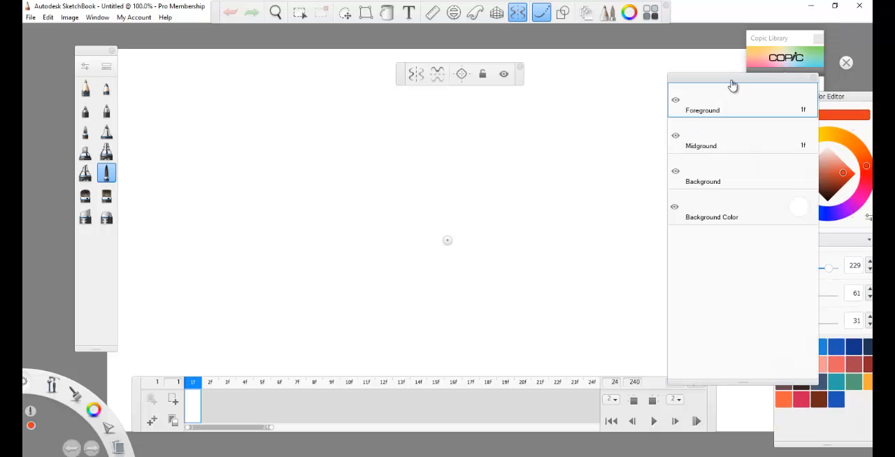
drag(734, 86, 769, 66)
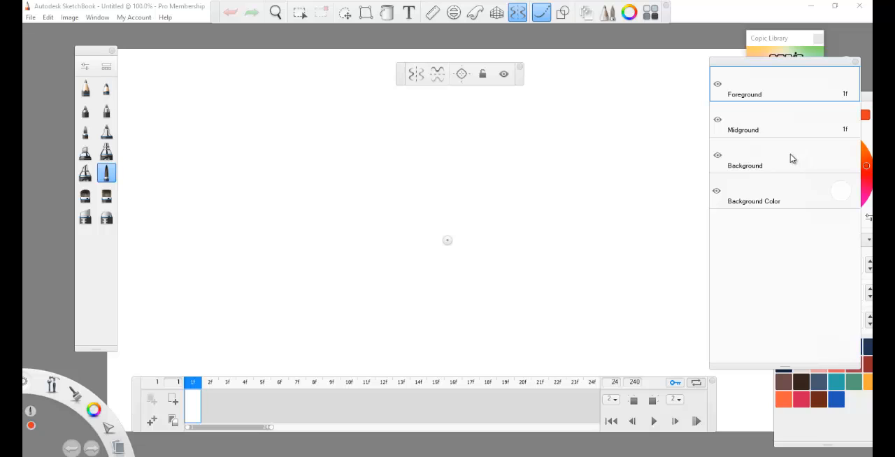
click(795, 160)
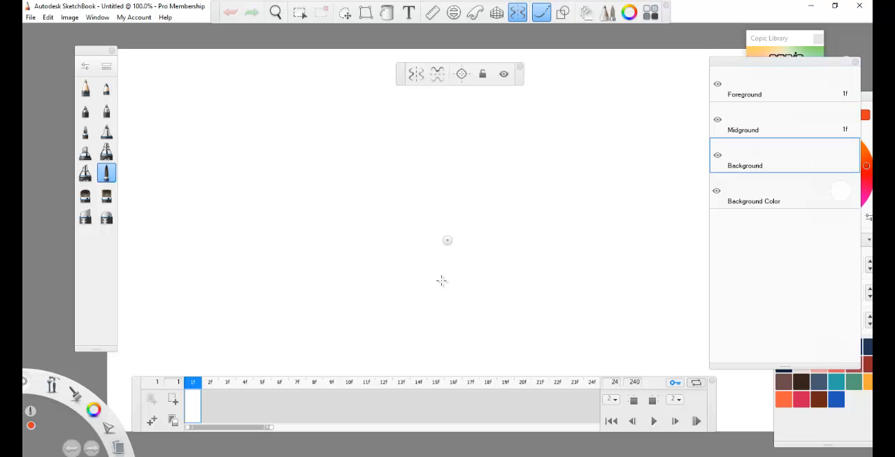
mouse_move(143, 285)
mouse_down()
mouse_move(160, 252)
mouse_move(412, 239)
mouse_move(709, 278)
mouse_up()
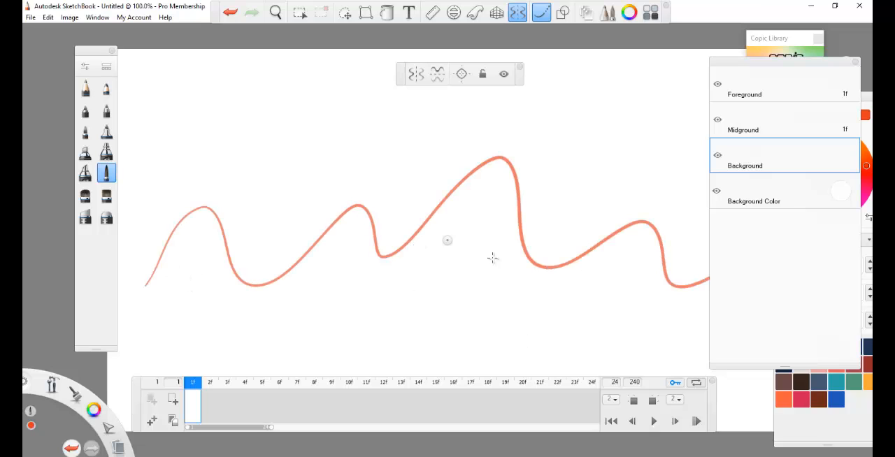
Step: Turn off Steady Stroke and Symmetry and sketch an oval on the first hill on the Foreground layer in frame 1
click(763, 80)
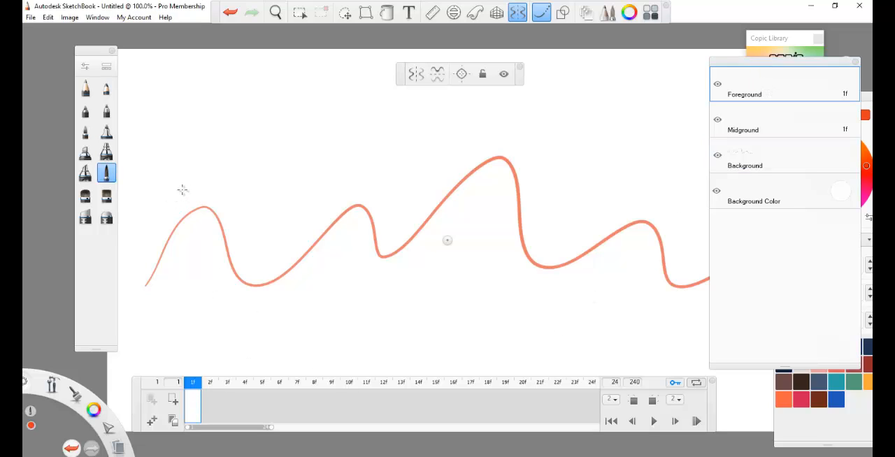
click(541, 13)
click(517, 13)
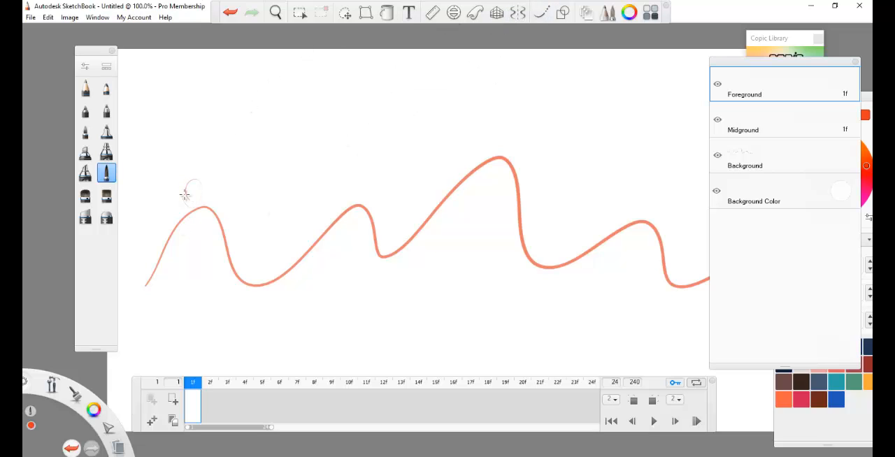
drag(186, 194, 183, 197)
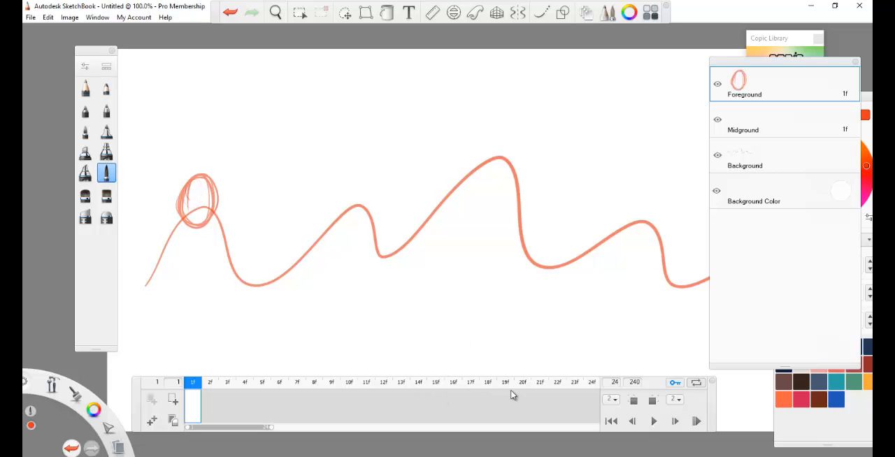
Step: Turn on ghosting of previous frames and sketch the oval progressively farther right in frames 2 and 3
click(633, 401)
click(208, 392)
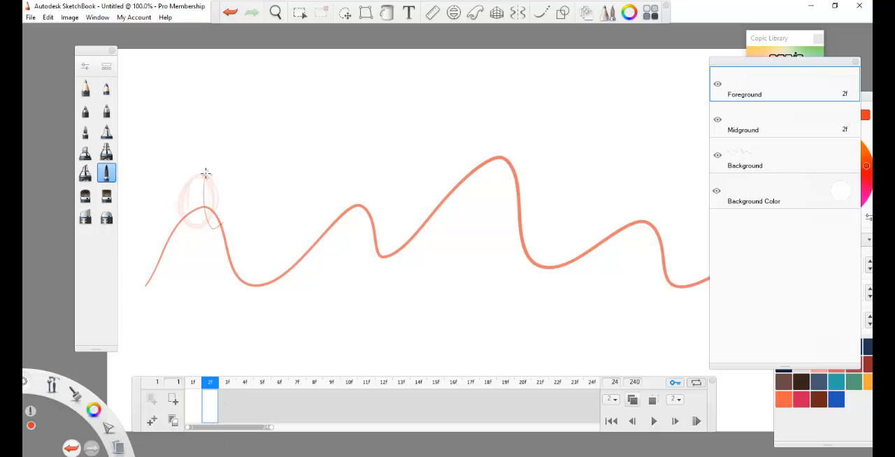
drag(203, 175, 217, 198)
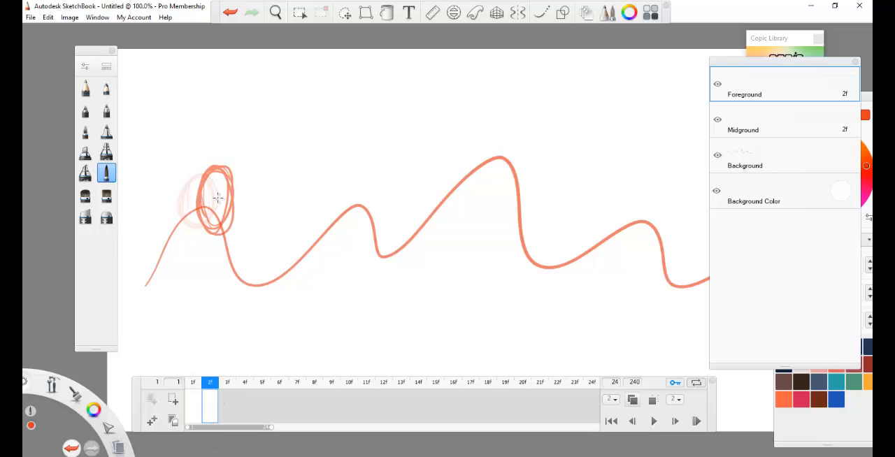
click(228, 401)
mouse_move(234, 173)
mouse_down()
mouse_move(256, 210)
mouse_move(224, 189)
mouse_move(234, 241)
mouse_up()
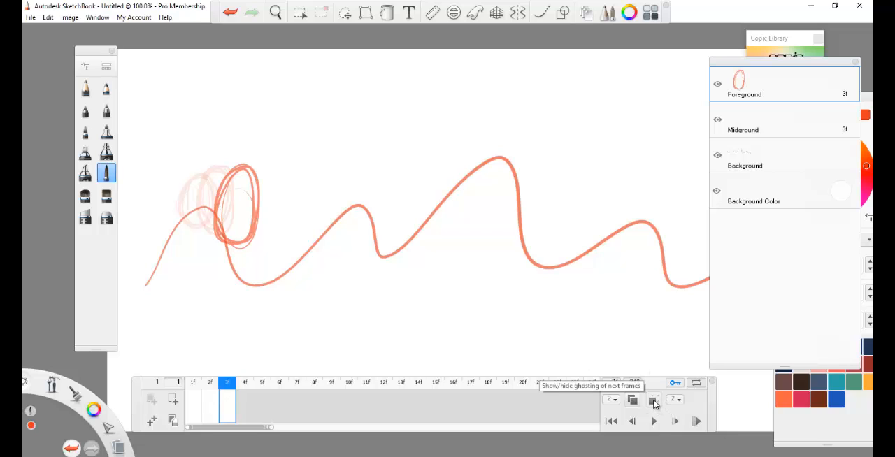
Step: Turn on ghosting of next frames and continue sketching the oval along the hill line up to frame 6
click(653, 401)
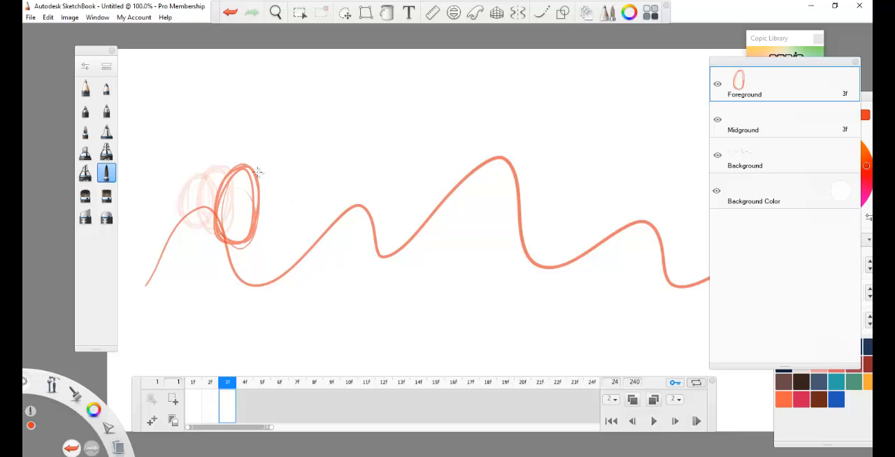
mouse_move(257, 172)
mouse_down()
mouse_move(244, 230)
mouse_move(280, 175)
mouse_move(246, 189)
mouse_move(274, 172)
mouse_move(280, 241)
mouse_move(297, 238)
mouse_up()
click(246, 401)
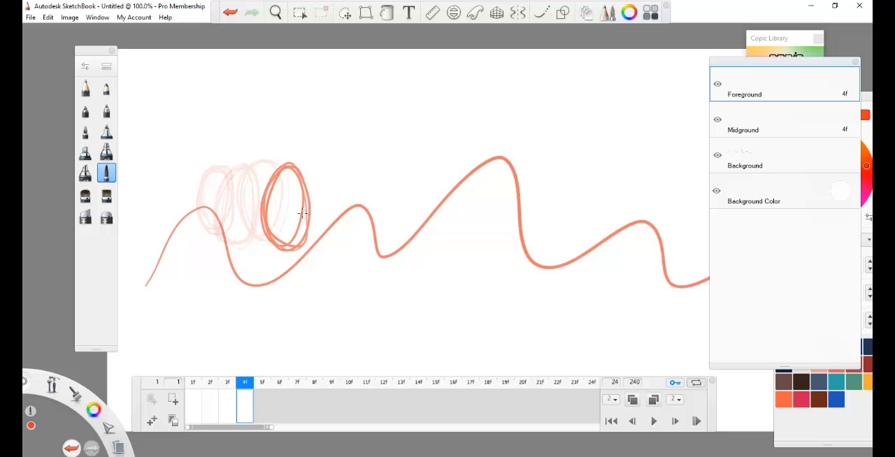
click(264, 403)
mouse_move(335, 165)
mouse_down()
mouse_move(307, 193)
mouse_move(308, 174)
mouse_move(311, 187)
mouse_up()
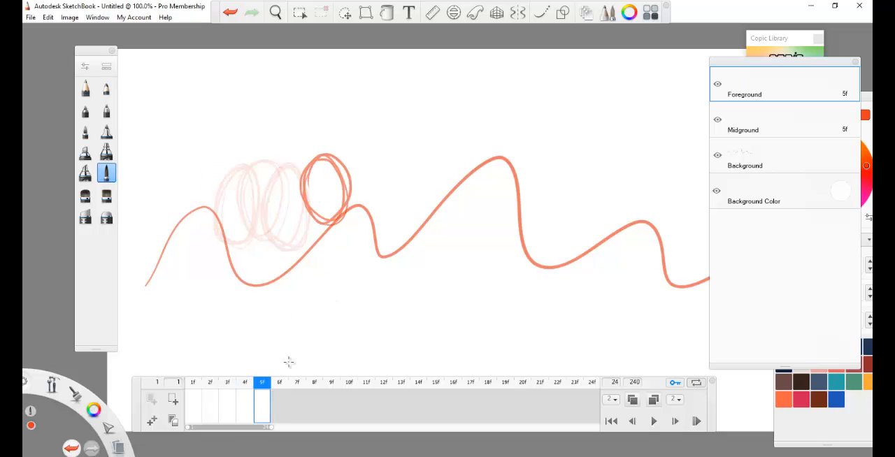
click(281, 405)
mouse_move(355, 162)
mouse_down()
mouse_move(378, 190)
mouse_move(356, 160)
mouse_move(360, 205)
mouse_up()
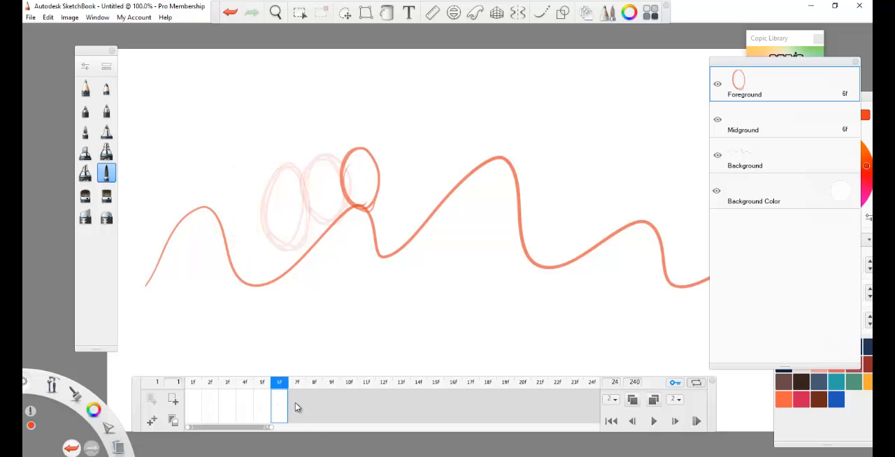
Step: Sketch the oval moving through the second dip and up the tallest hill in frames 7 to 9
click(294, 404)
mouse_move(385, 166)
mouse_down()
mouse_move(387, 188)
mouse_move(413, 172)
mouse_move(422, 211)
mouse_up()
click(316, 406)
click(332, 406)
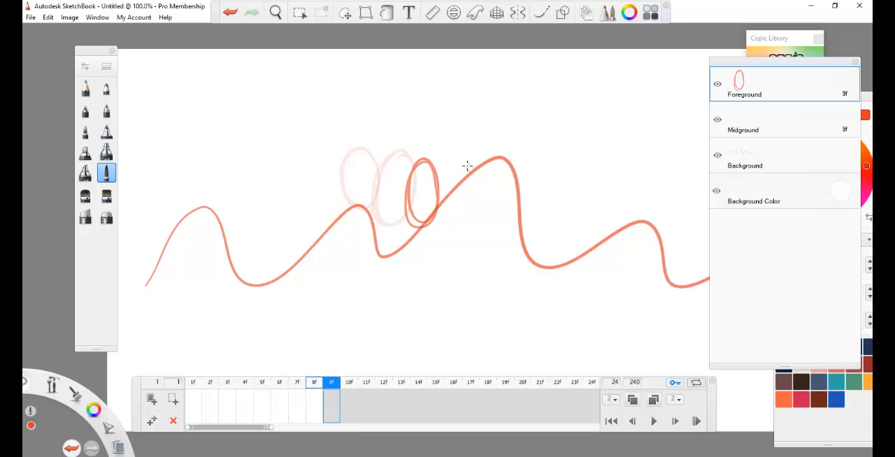
drag(436, 154, 455, 170)
Step: Sketch the oval passing over the tallest hill and down its far side in frames 10 to 13
click(349, 405)
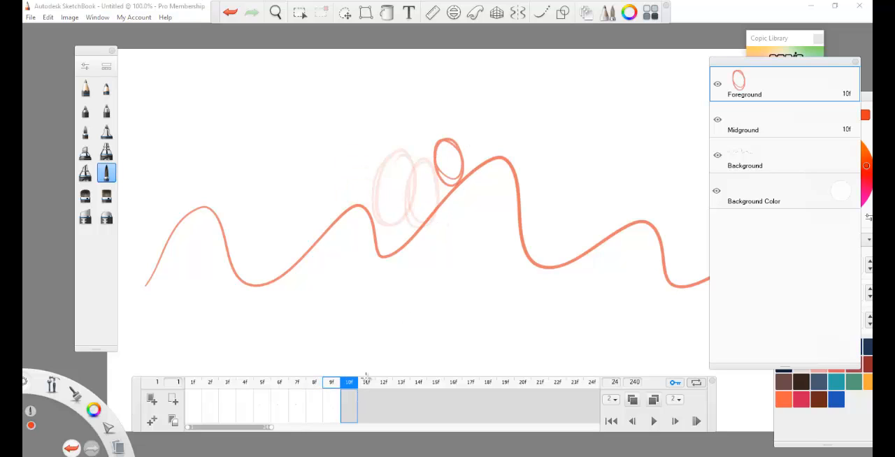
mouse_move(469, 134)
mouse_down()
mouse_move(497, 145)
mouse_move(501, 130)
mouse_move(521, 145)
mouse_up()
click(372, 406)
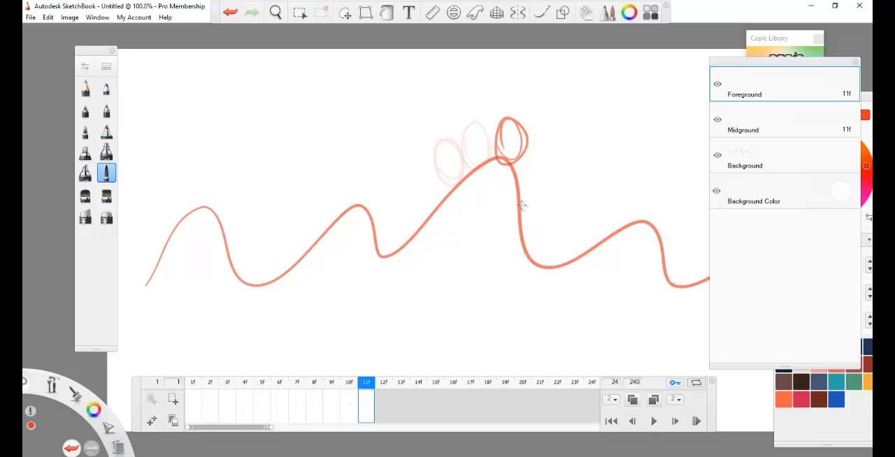
click(393, 400)
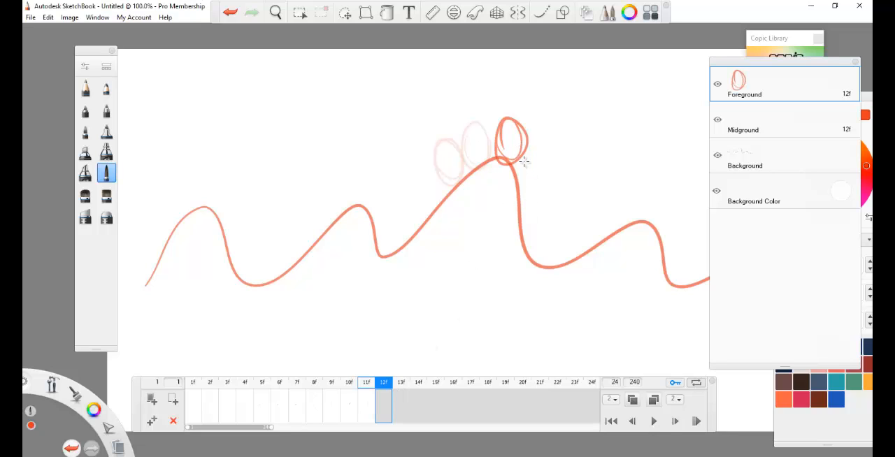
drag(525, 162, 535, 212)
click(408, 398)
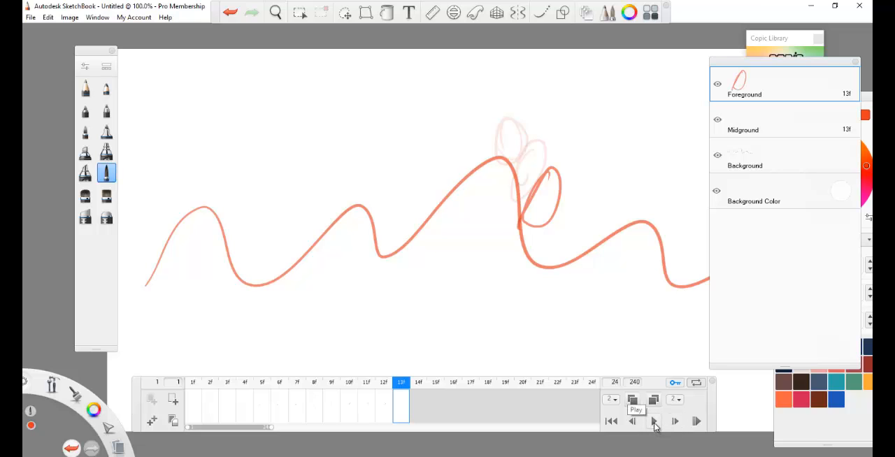
Step: Play back the oval animation and stop the playback
click(654, 422)
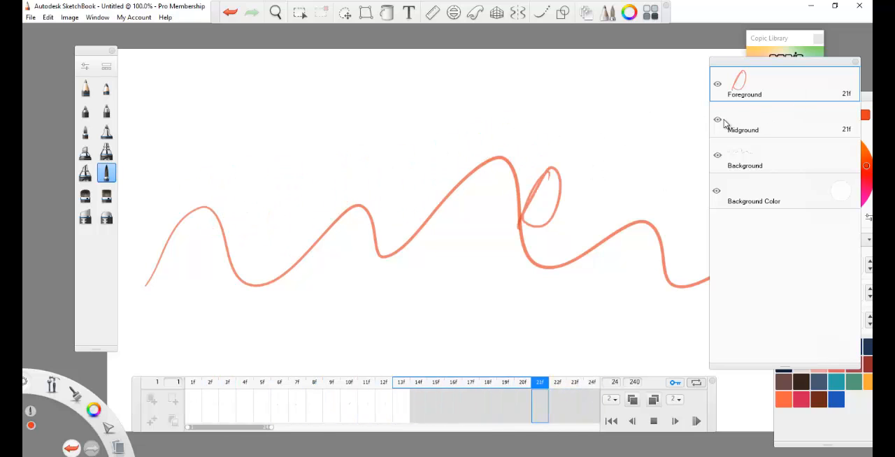
click(654, 421)
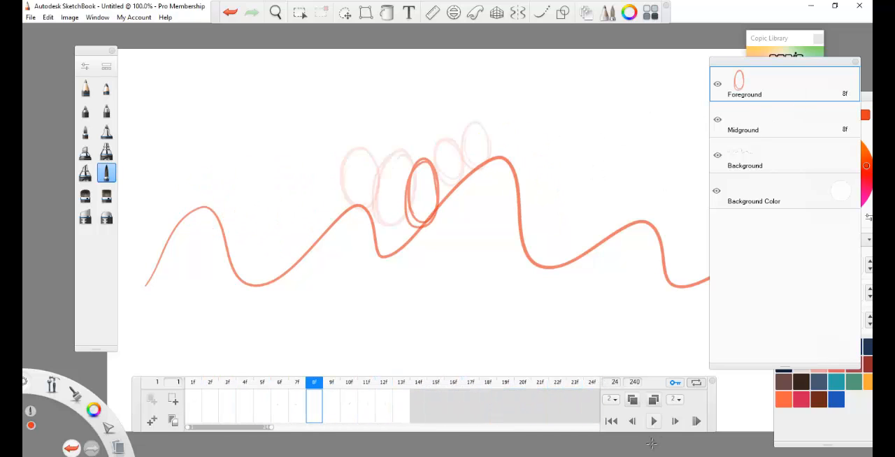
Step: Toggle the timeline's Loop option twice, turn off its key option and select frame 13
click(697, 384)
click(697, 387)
click(676, 385)
click(399, 403)
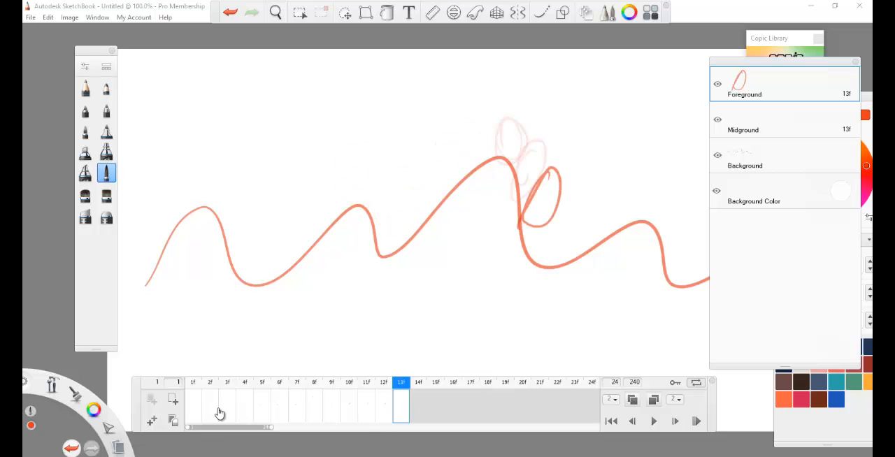